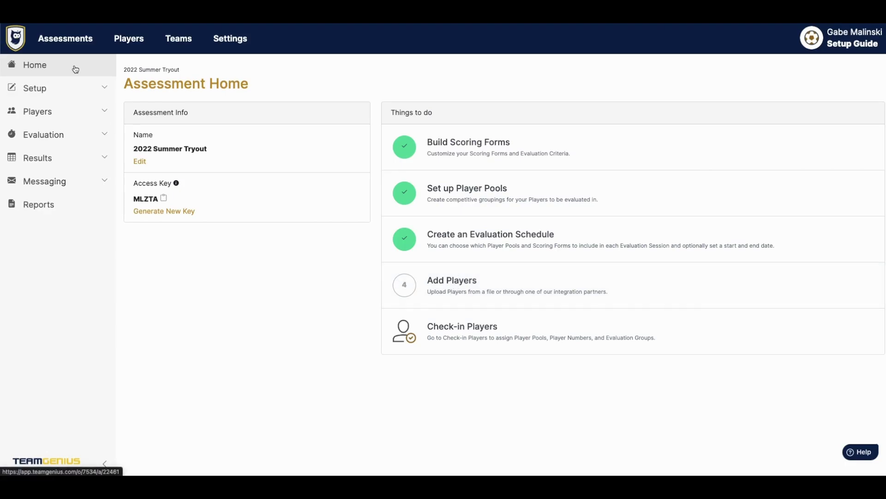
- Open Add Players for 2022 Summer Tryout, check the support and LeagueApps help, then choose CSV import
left_click(65, 112)
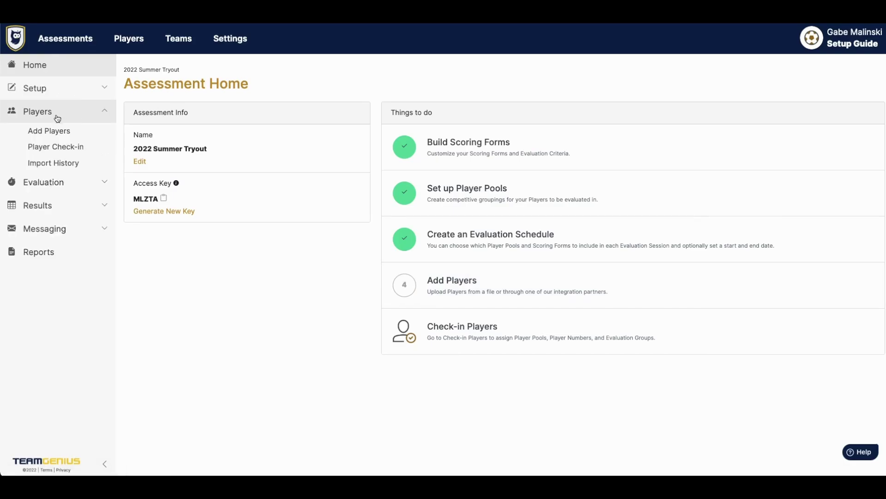
left_click(73, 132)
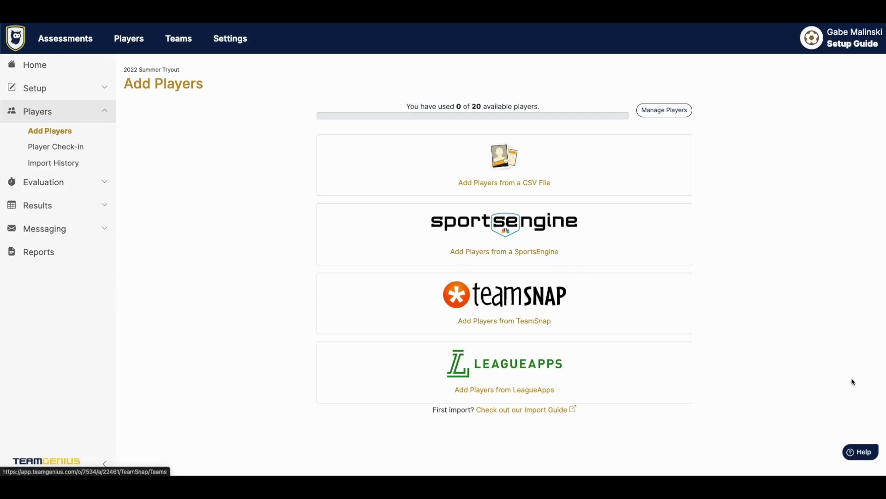
left_click(860, 451)
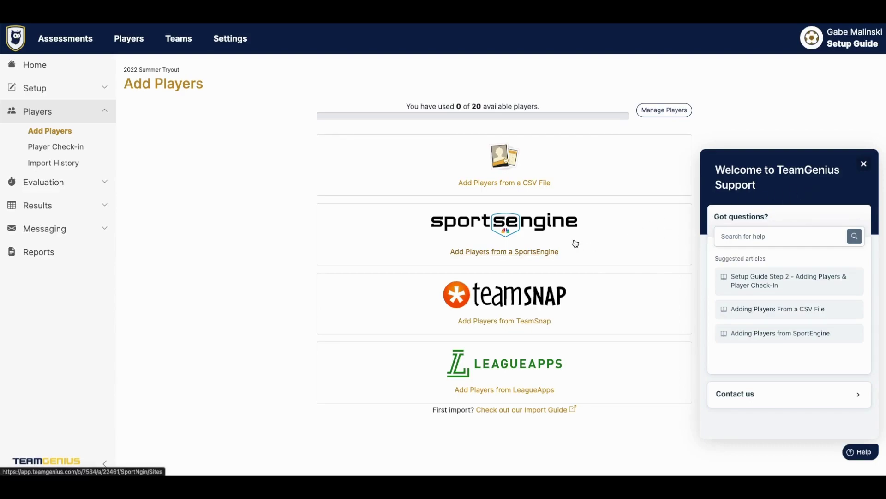
left_click(863, 166)
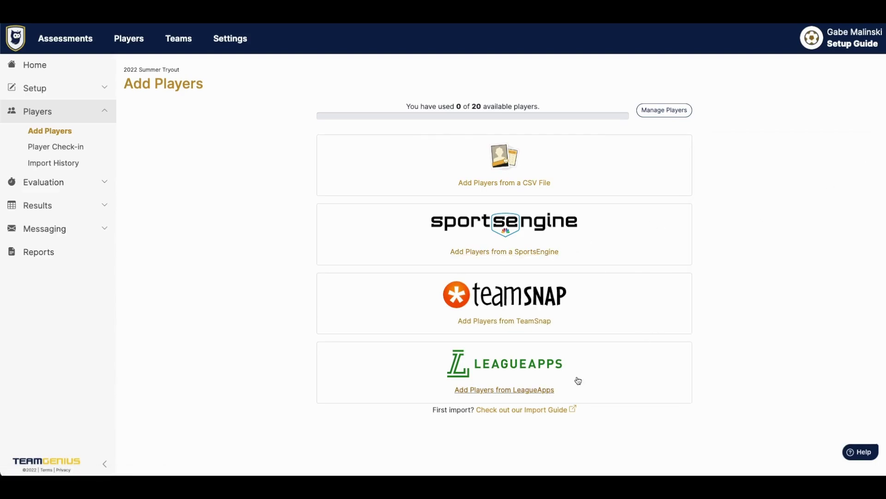
left_click(500, 376)
left_click(505, 160)
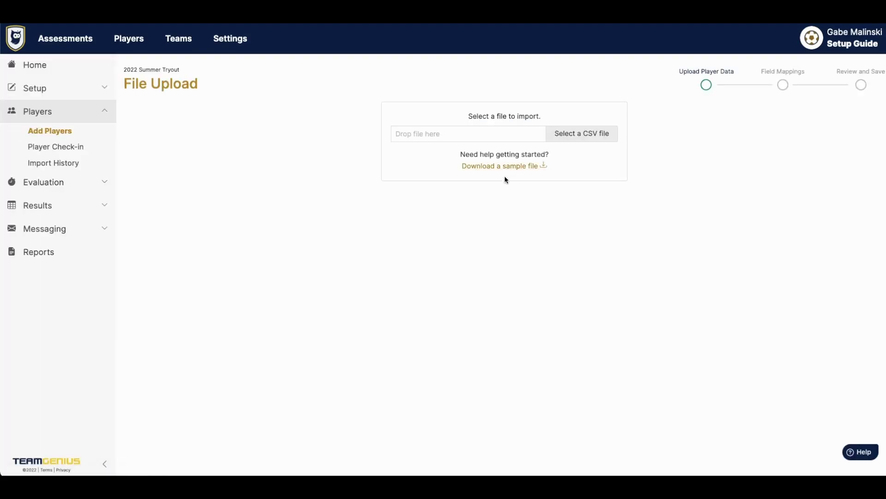
- Download the sample player file and drop Sample Player Import (19).csv into the upload area
left_click(501, 173)
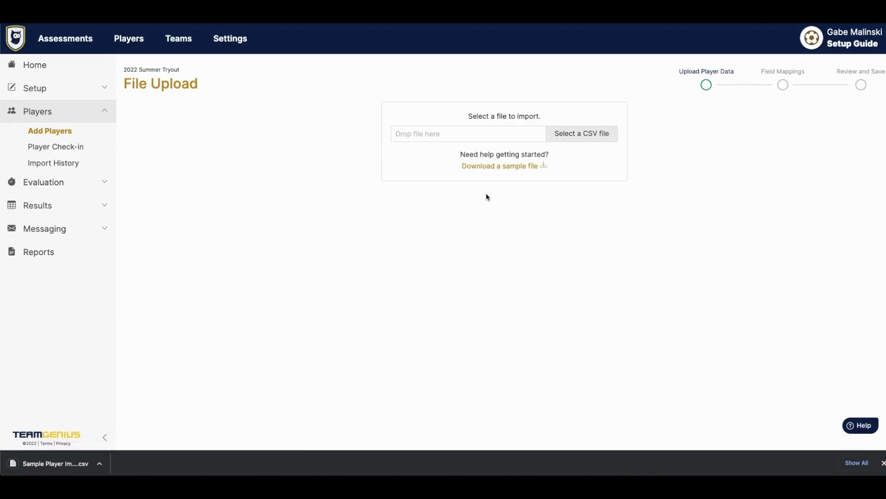
left_click(49, 463)
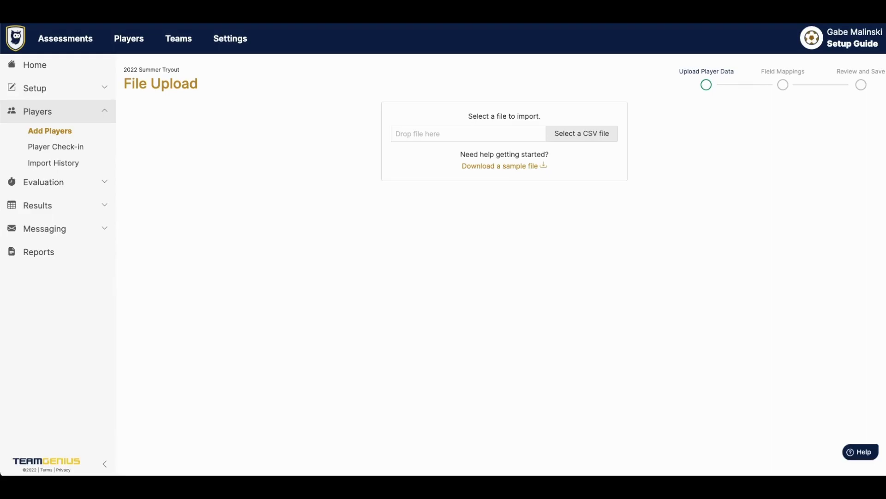
left_click_drag(677, 192, 466, 130)
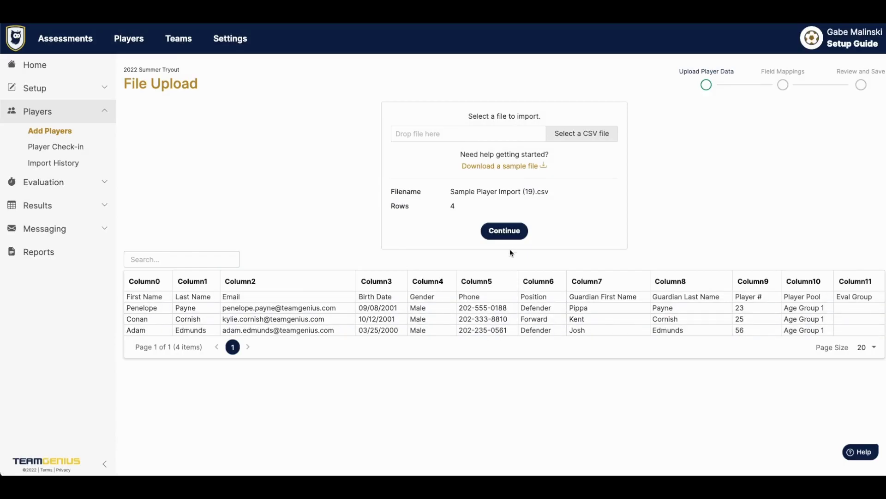
- Continue to field mappings, unmap Gender from Column E, and keep Column C mapped to Email
left_click(503, 230)
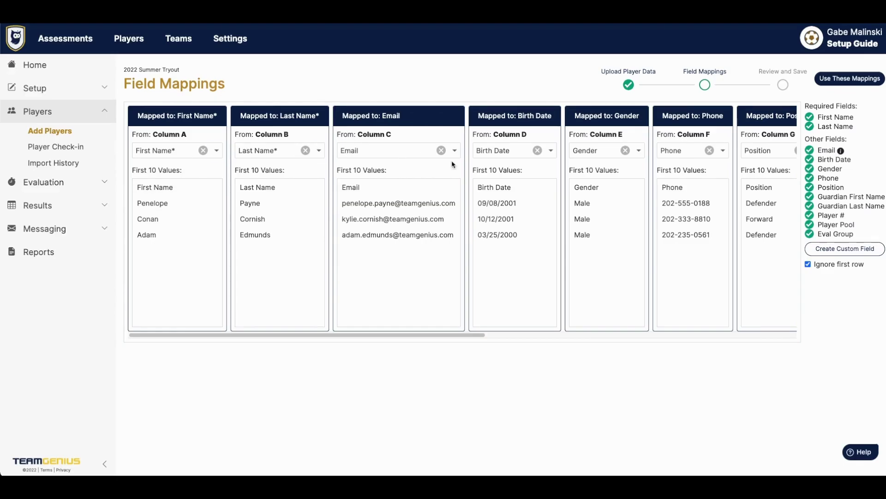
left_click(625, 151)
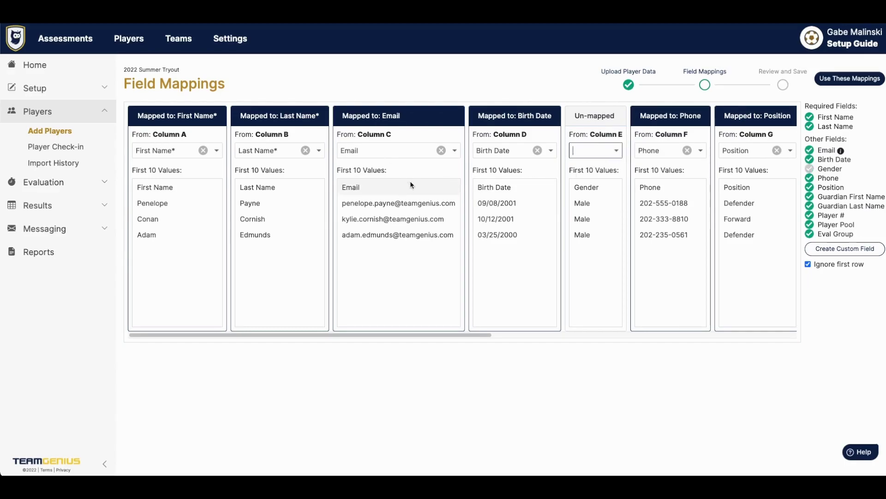
left_click(455, 152)
scroll(428, 217, "down", 2)
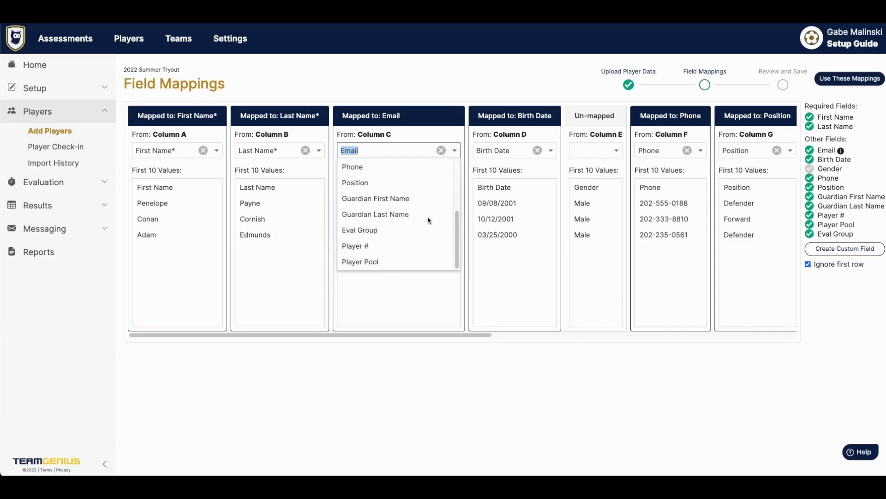
scroll(391, 196, "up", 3)
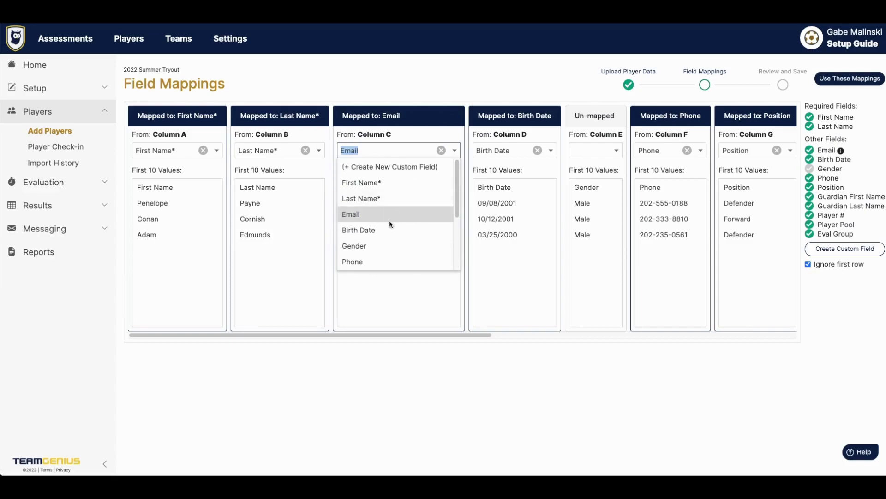
left_click(386, 245)
left_click(455, 151)
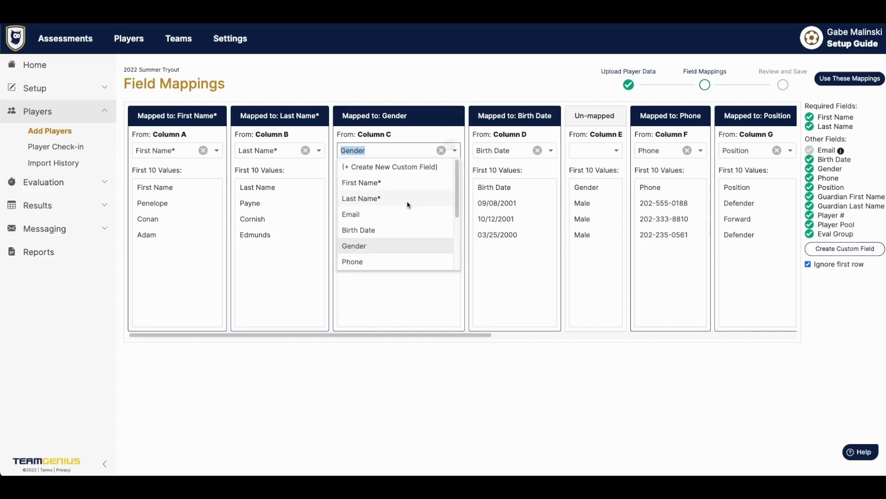
left_click(398, 214)
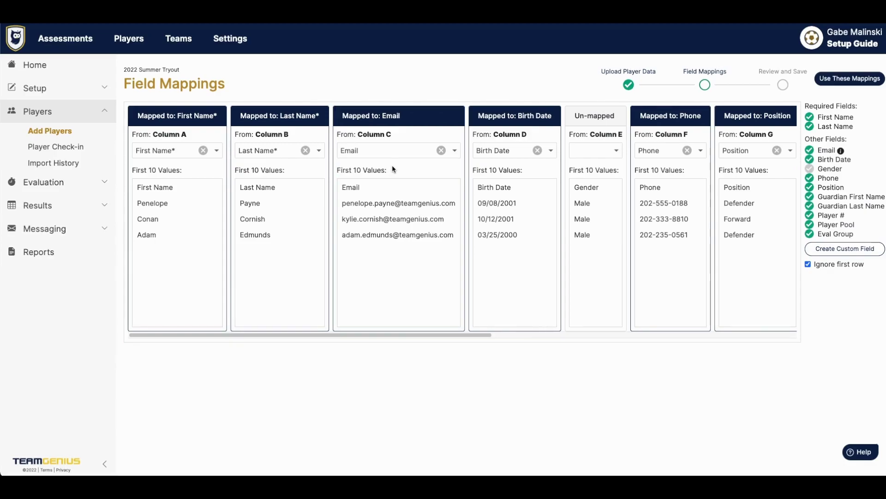
left_click(454, 150)
left_click(411, 213)
- Clear Column H's Guardian First Name mapping and open its field choices
scroll(603, 216, "right", 7)
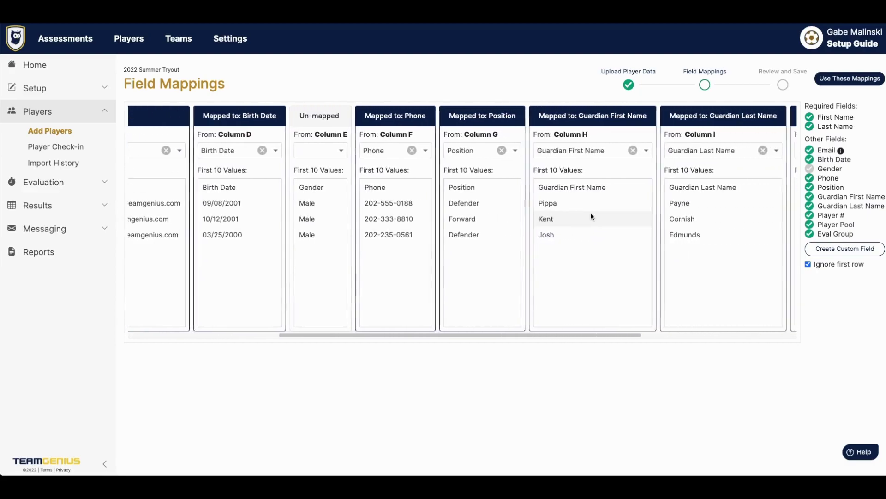
scroll(588, 216, "right", 3)
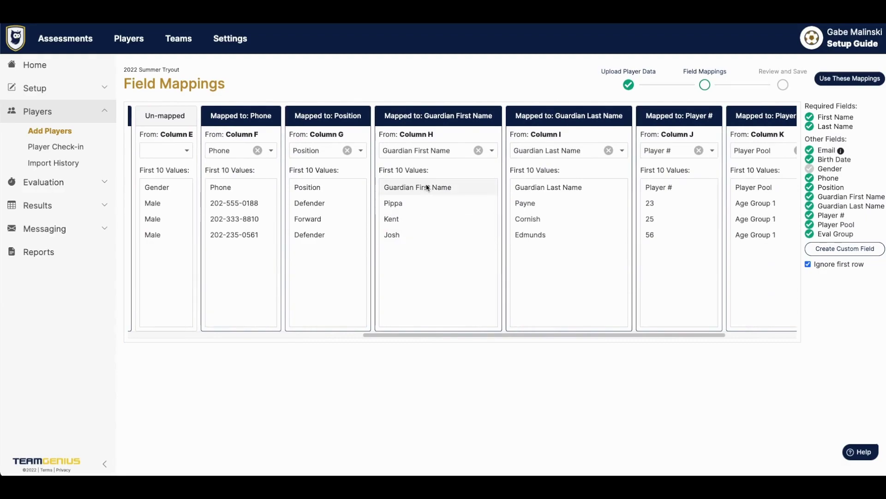
left_click(479, 150)
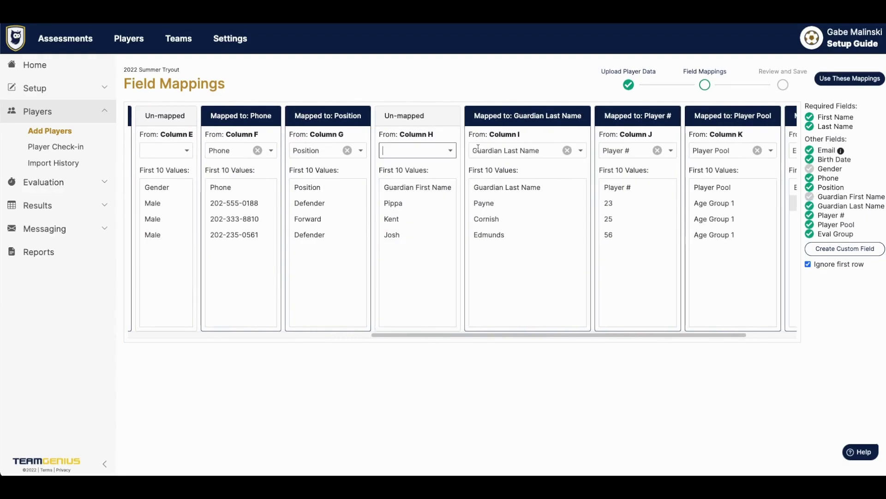
left_click(451, 151)
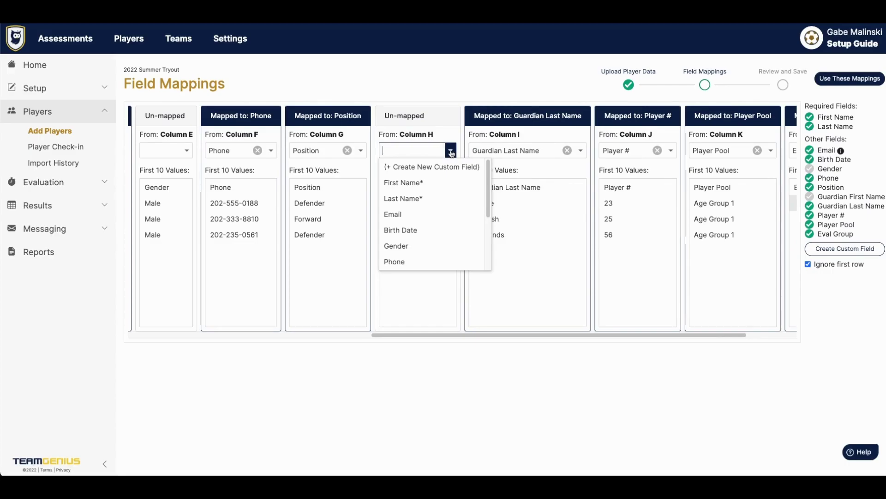
- Create a new custom field named 'Coaches Name'
left_click(446, 167)
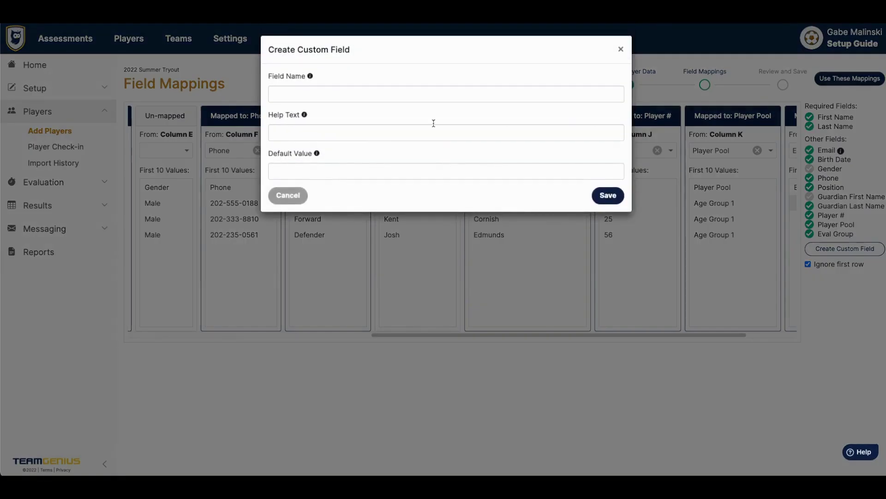
left_click(430, 96)
type("Coach")
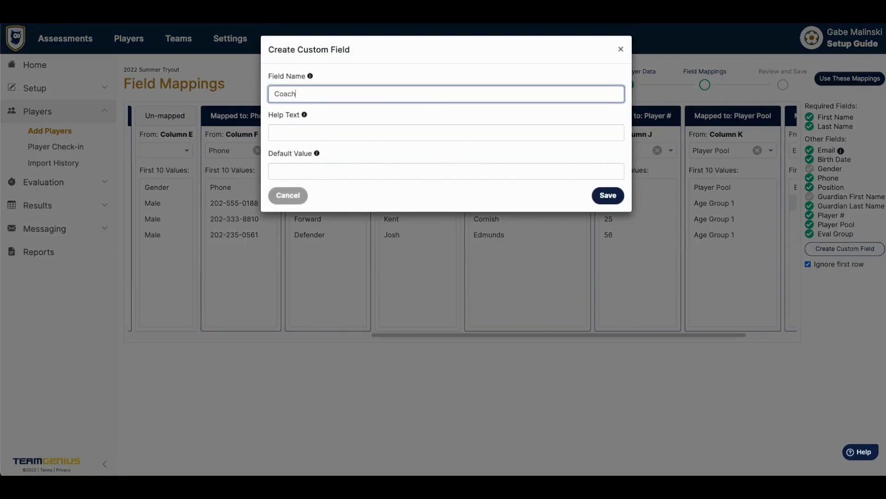
type("es Name")
left_click(619, 196)
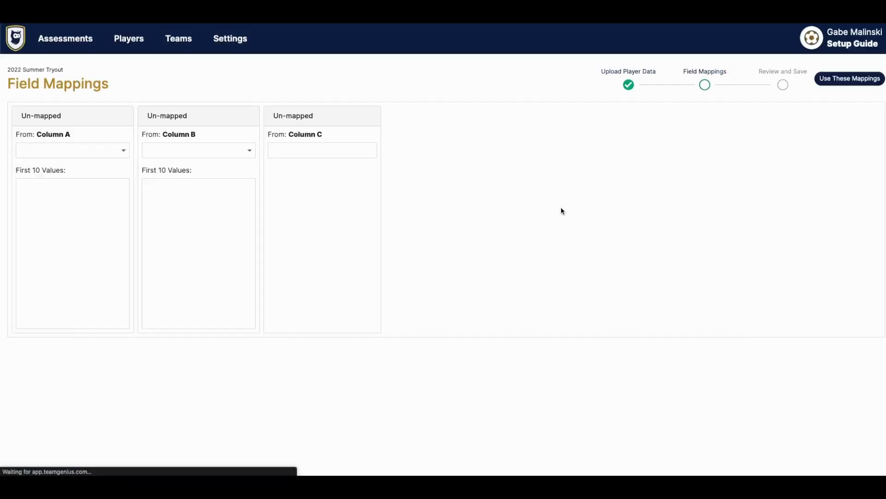
- Map Column H to Coaches Name and clear Column J's Player # mapping
scroll(576, 253, "right", 3)
scroll(578, 257, "right", 6)
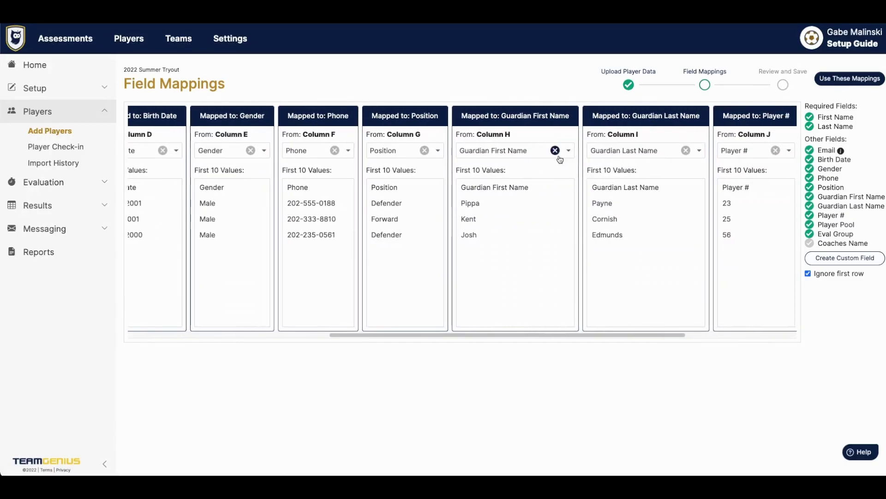
left_click(568, 151)
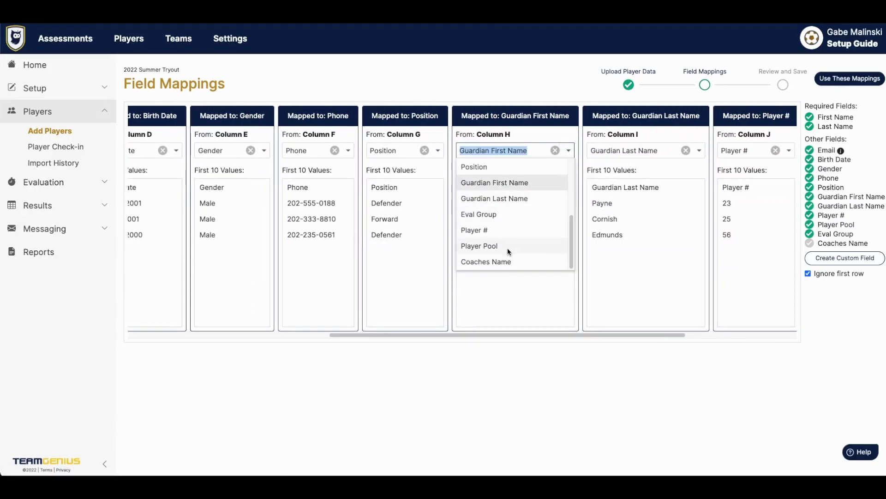
left_click(509, 262)
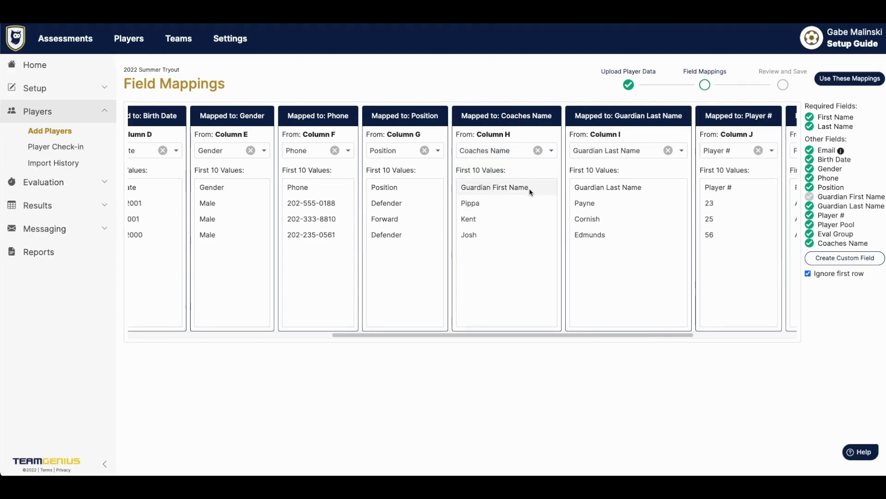
scroll(529, 187, "right", 4)
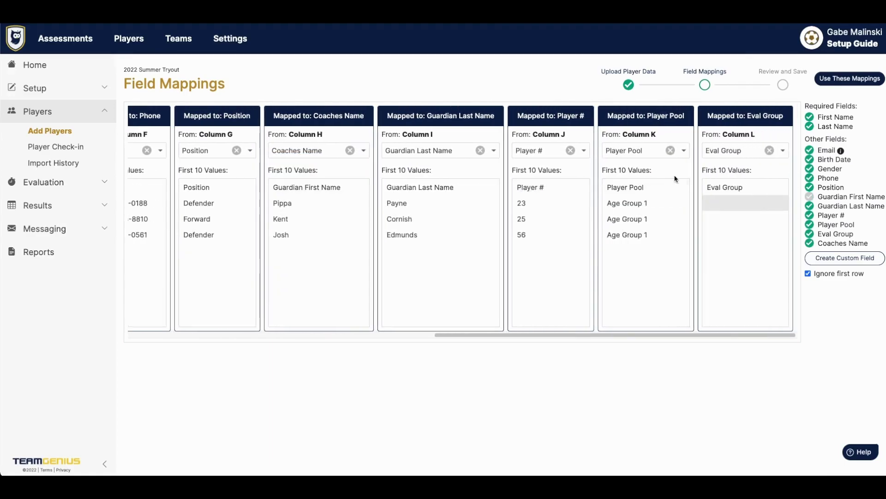
left_click(570, 151)
- Map Column J back to Player #, with Column K as Player Pool and Column L as Eval Group
left_click(584, 152)
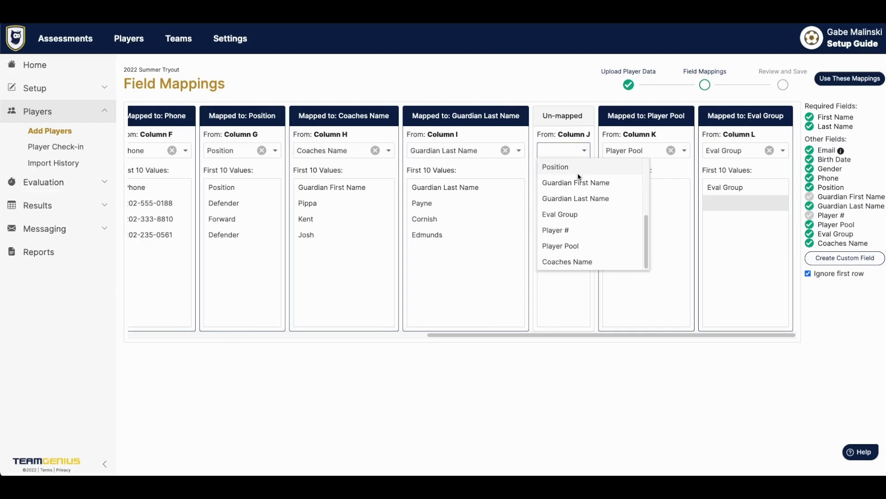
left_click(579, 231)
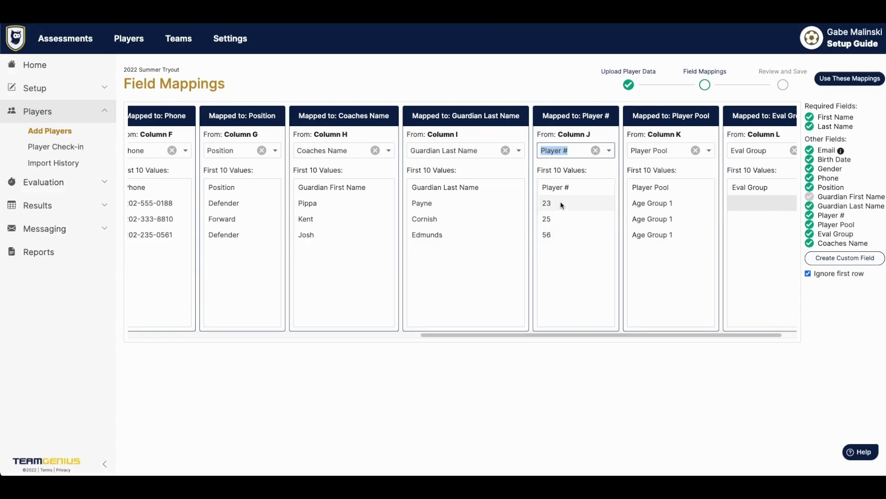
scroll(561, 201, "right", 1)
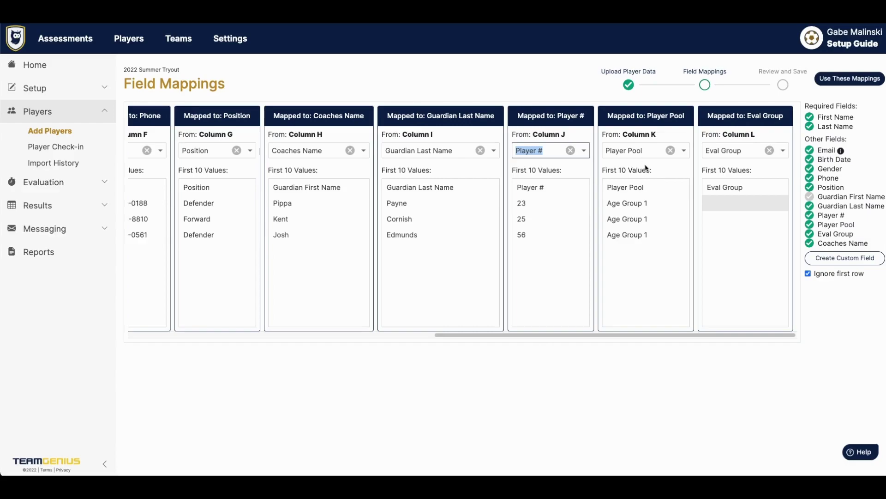
left_click(659, 171)
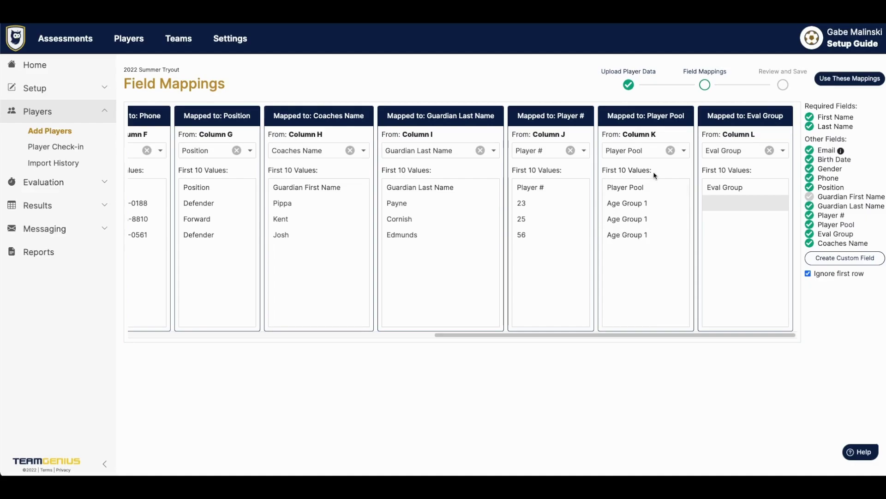
left_click(102, 88)
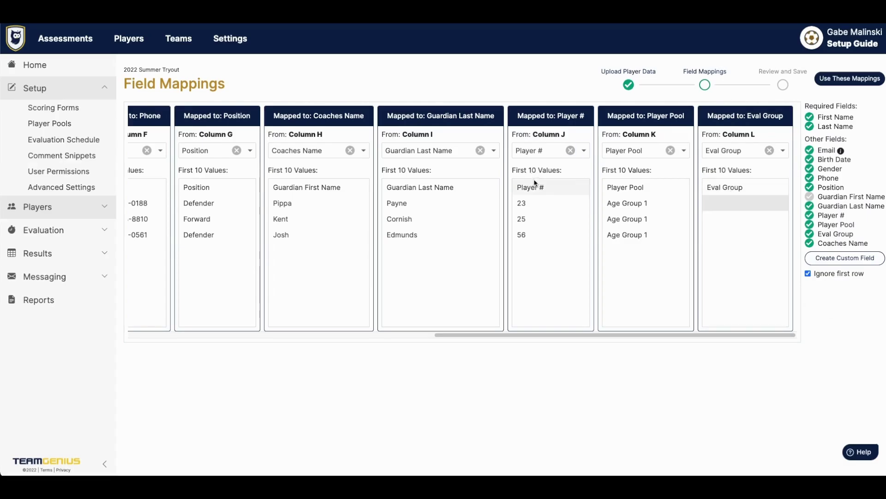
scroll(535, 183, "left", 10)
scroll(715, 214, "right", 10)
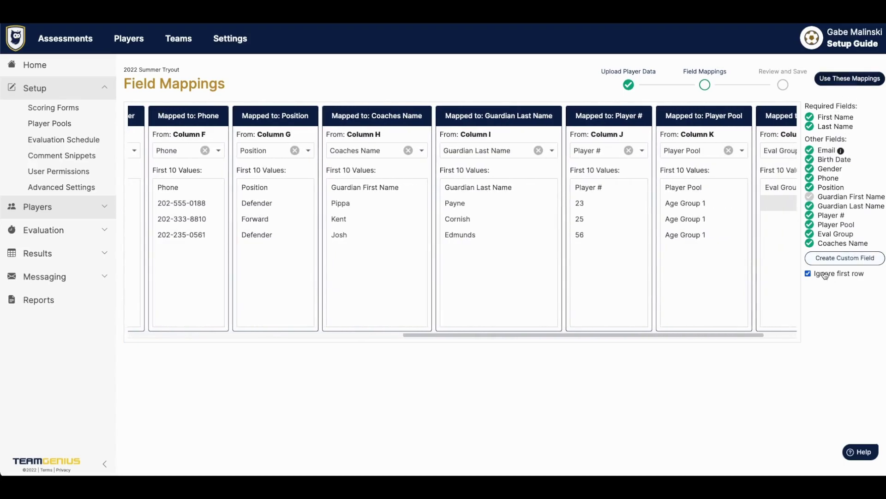
- Accept the mappings, review the three-player summary with no warnings, and save the players
left_click(853, 81)
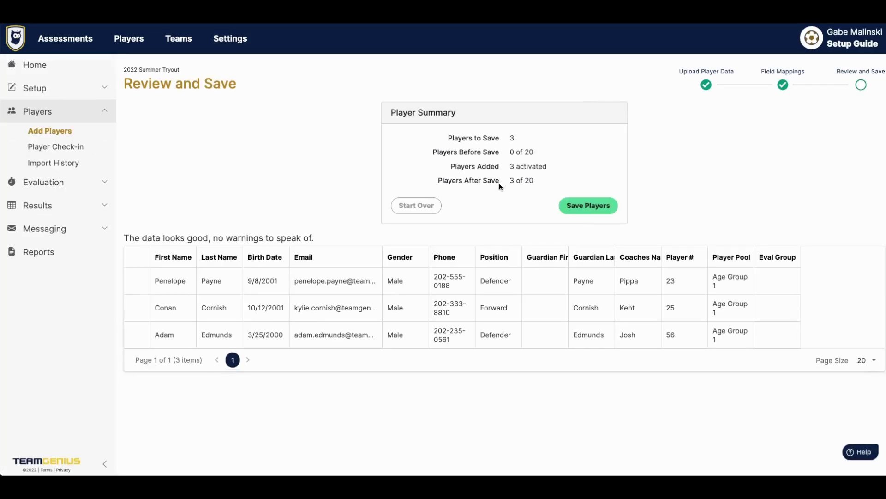
left_click_drag(530, 187, 438, 137)
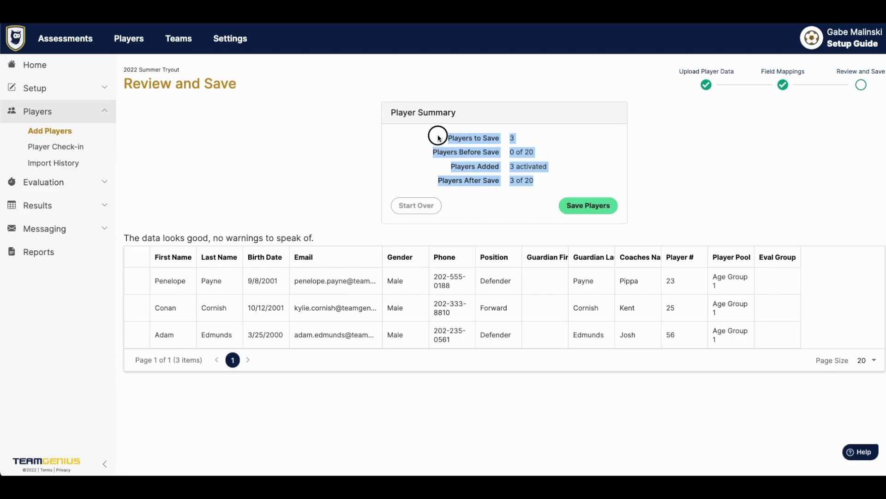
left_click(495, 186)
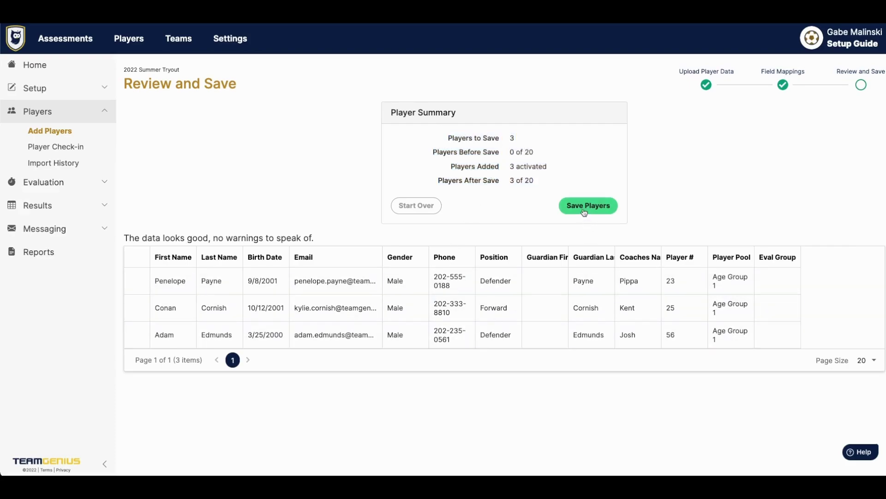
triple_click(206, 238)
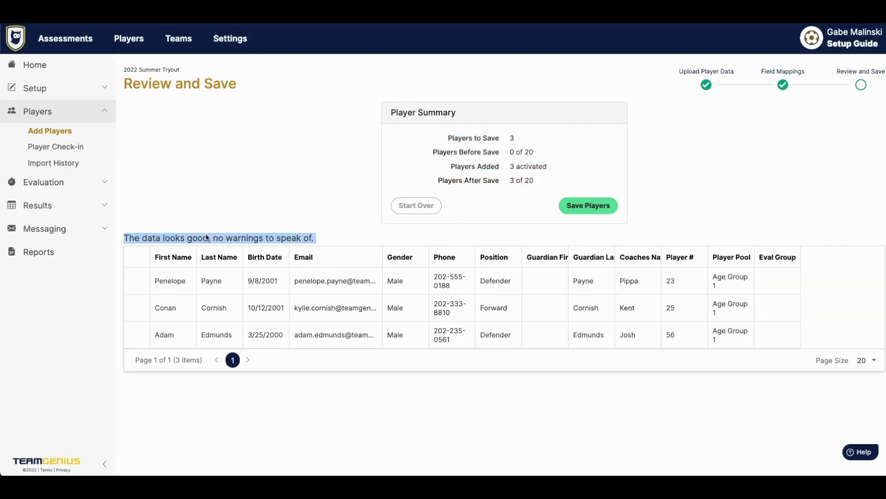
left_click(262, 206)
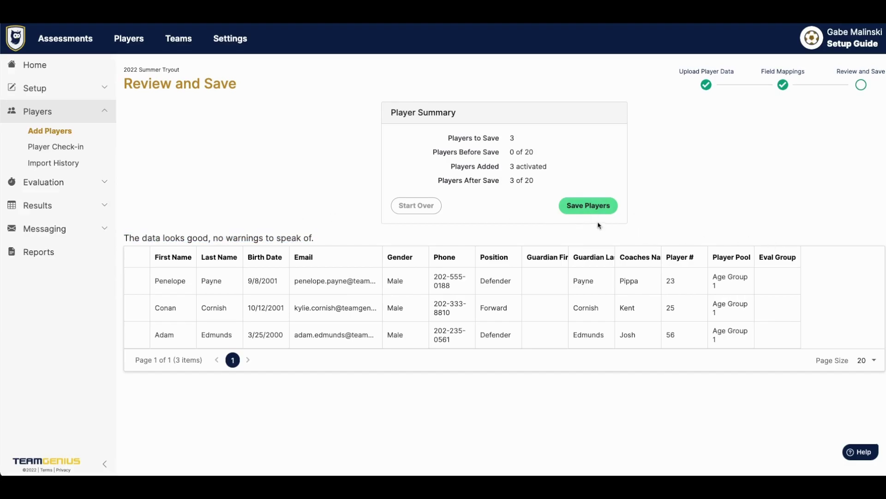
left_click(585, 210)
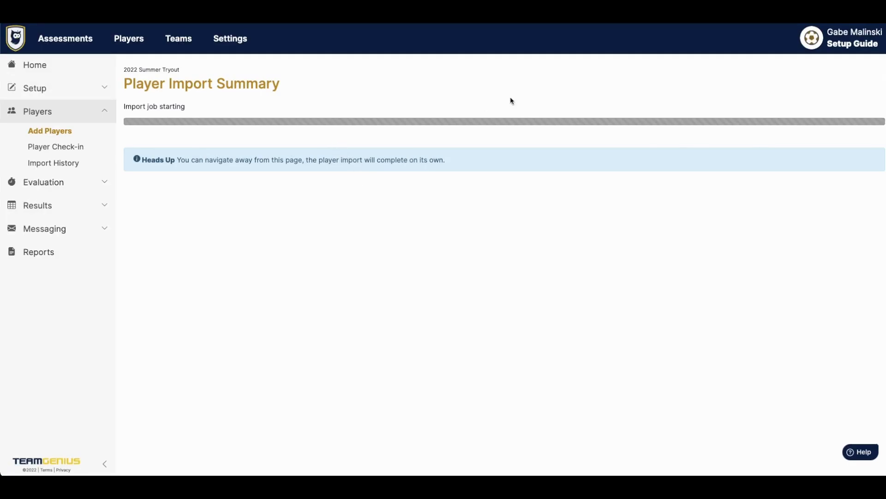
- Go to Player Check-in to see the three imported players listed
left_click(92, 147)
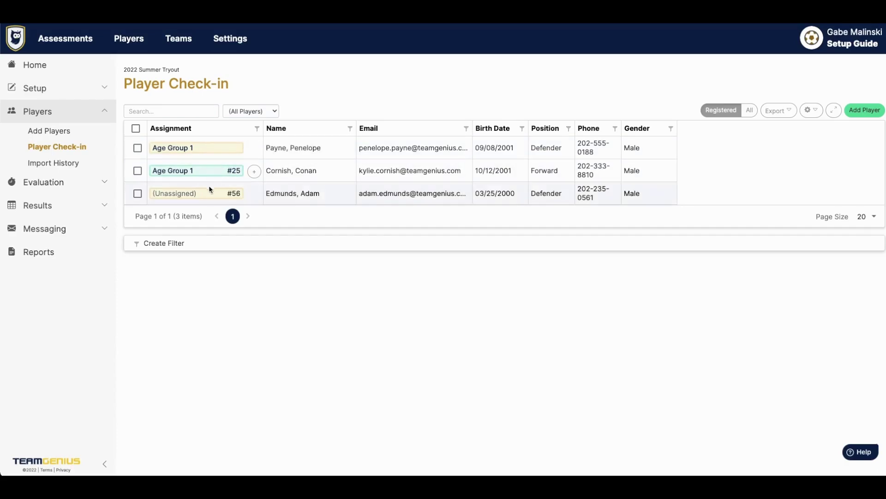
mouse_move(206, 198)
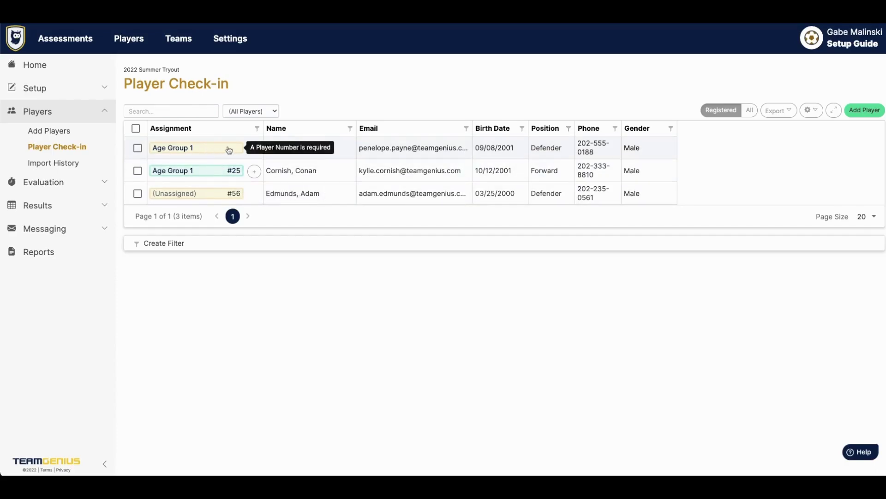
- Give the first player number 22 and save the check-in details
left_click(193, 148)
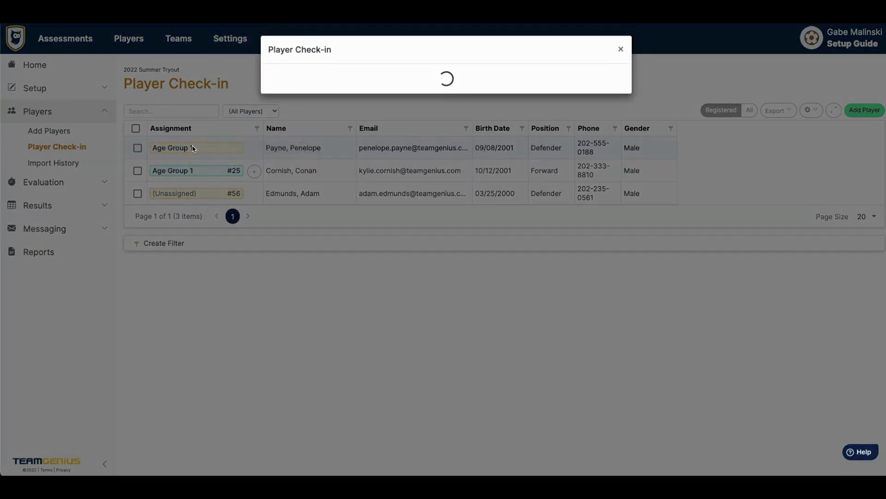
left_click(427, 152)
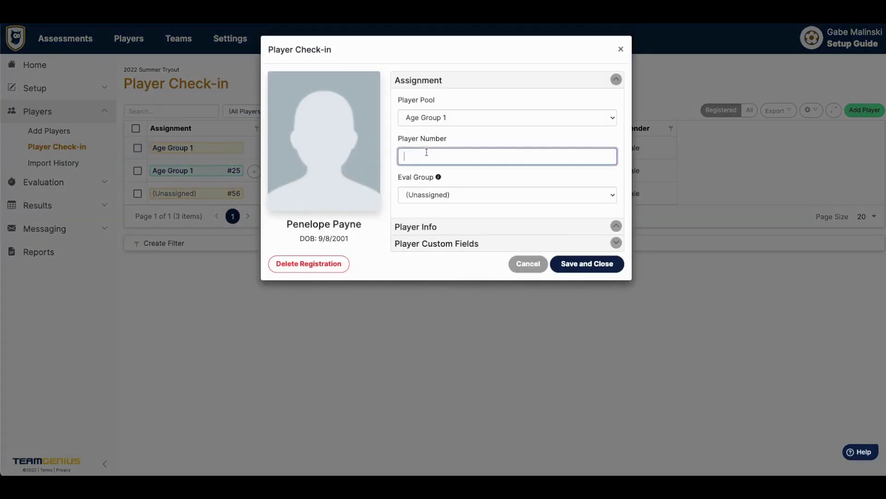
type("22")
left_click(585, 262)
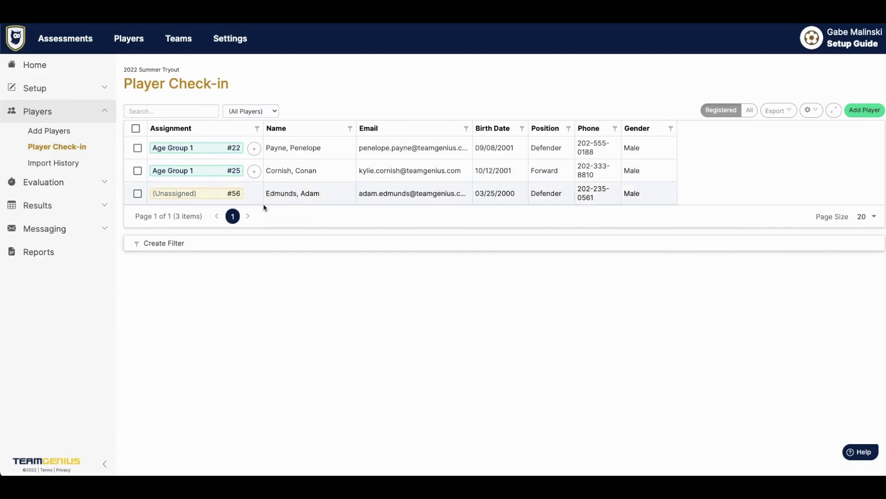
- Browse the third player's pool and eval group choices, then close without saving
left_click(206, 192)
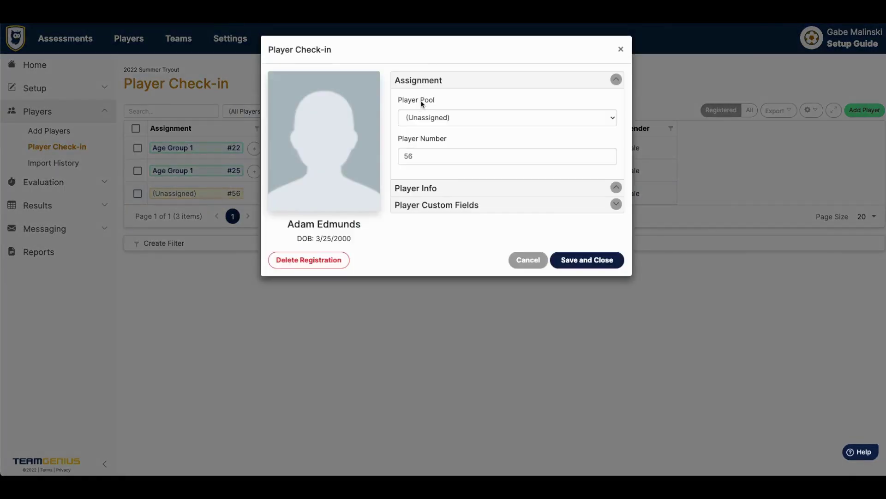
left_click(429, 120)
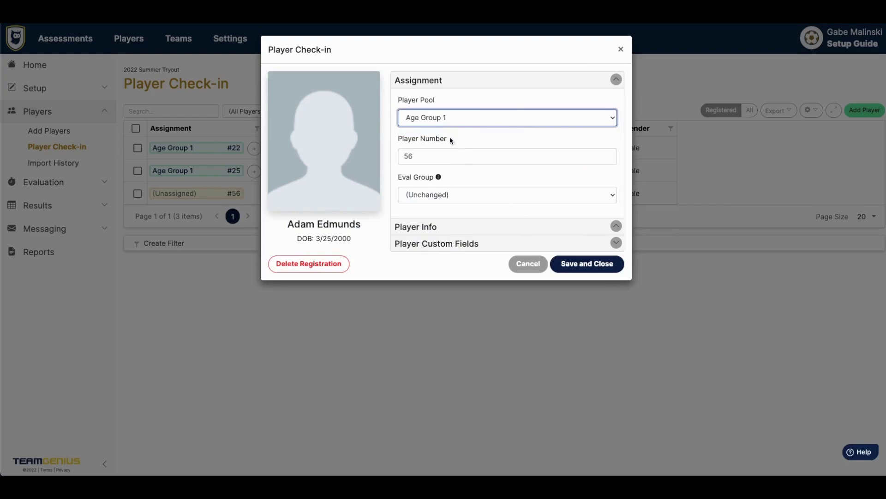
left_click(455, 198)
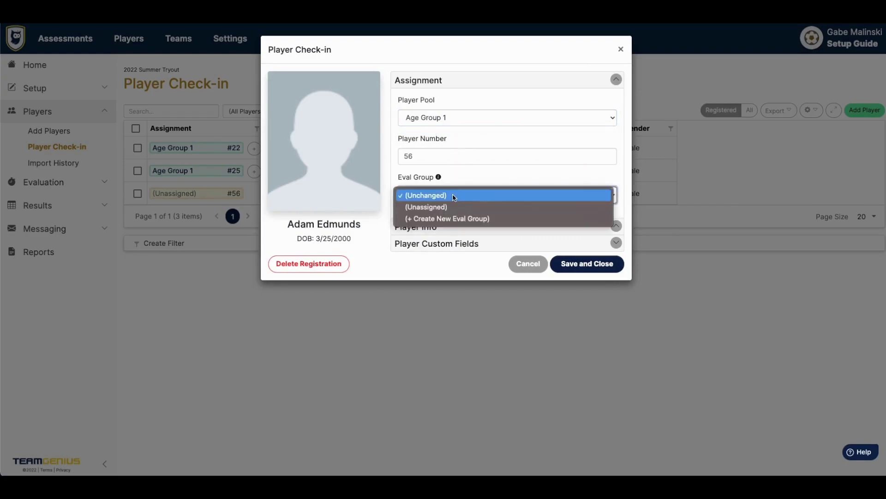
left_click(458, 219)
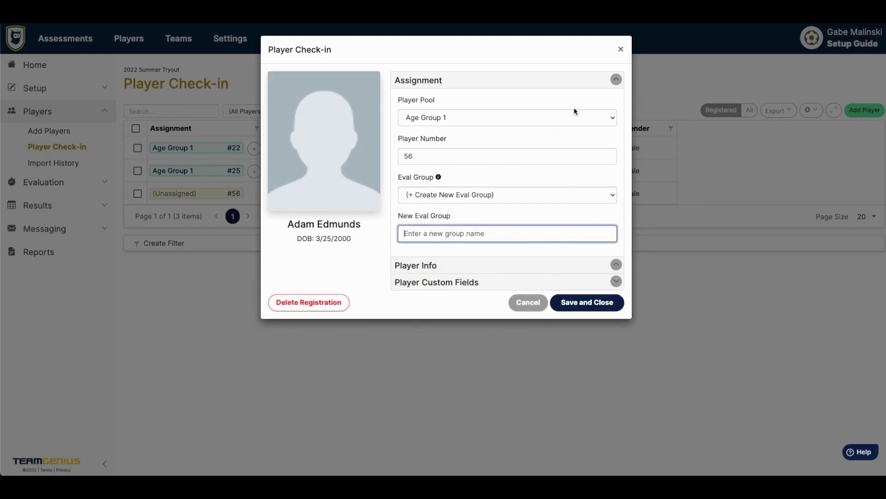
left_click(621, 49)
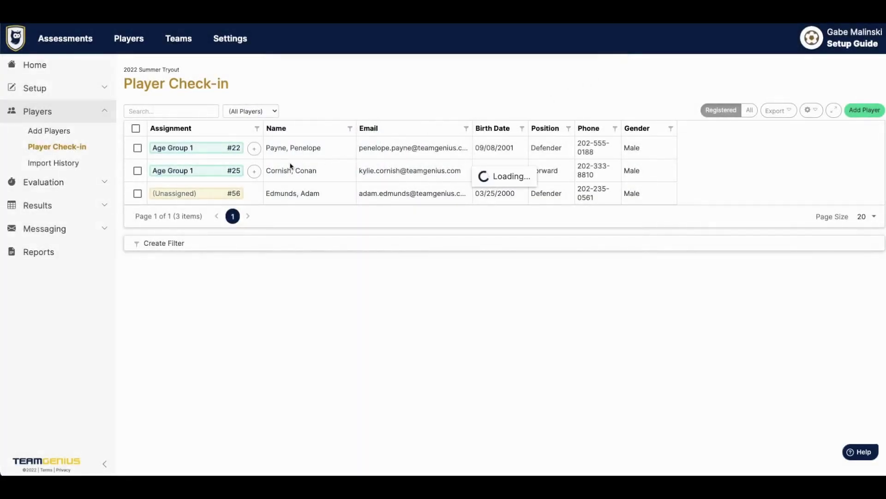
- Bulk-assign the first and third players to the Age Group 1 pool, leaving eval group unchanged
left_click(137, 148)
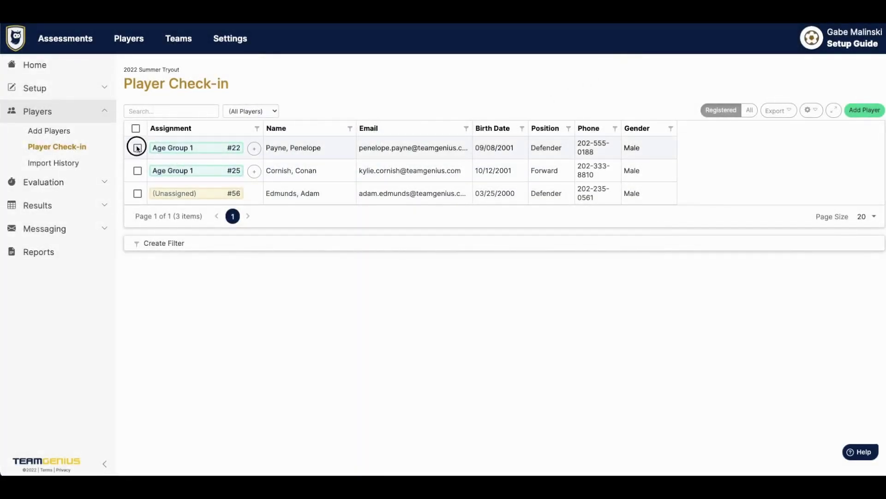
left_click(138, 193)
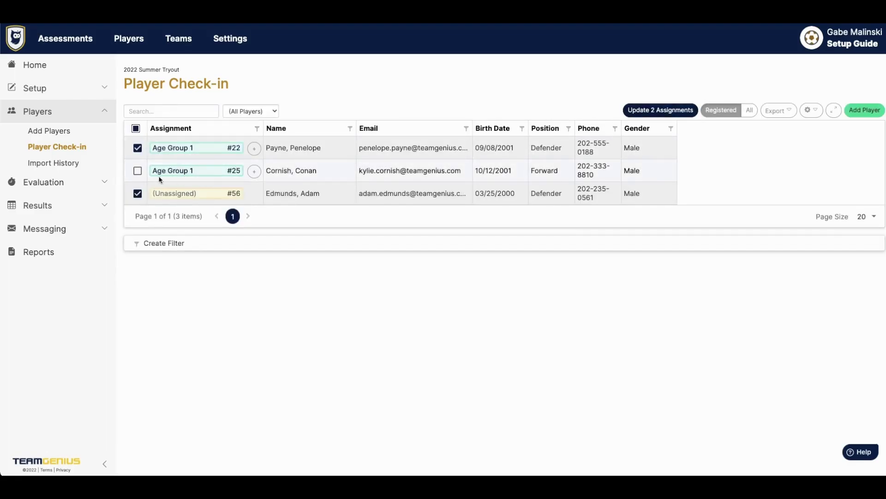
left_click(633, 111)
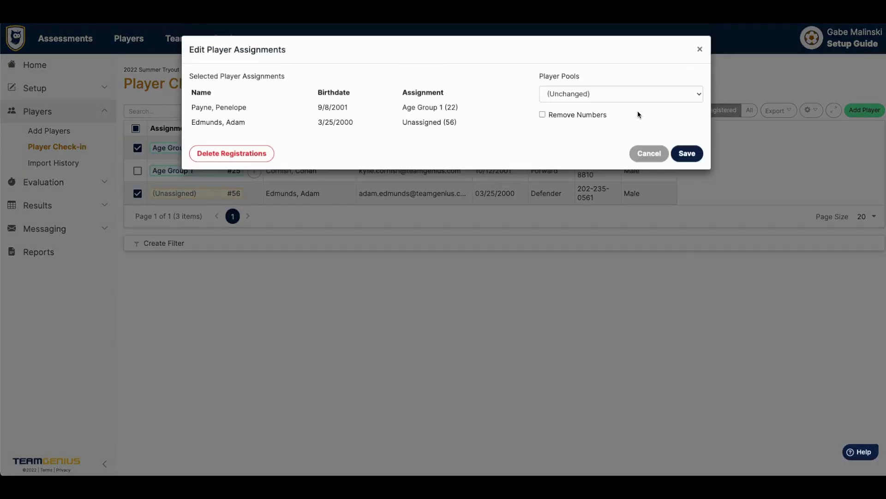
left_click(625, 91)
left_click(624, 118)
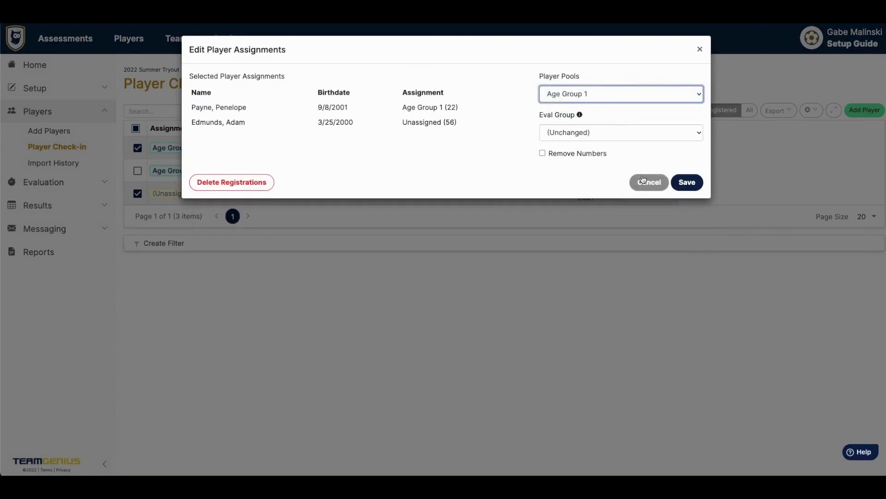
left_click(645, 133)
left_click(714, 188)
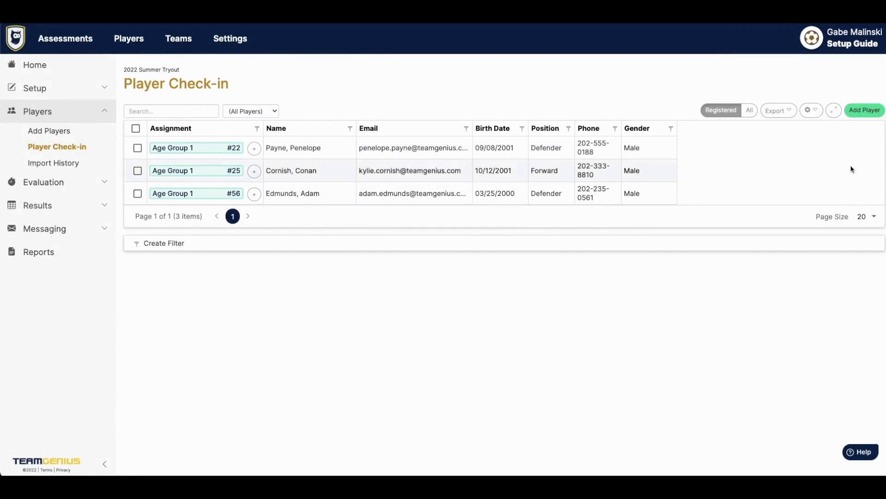
left_click(873, 217)
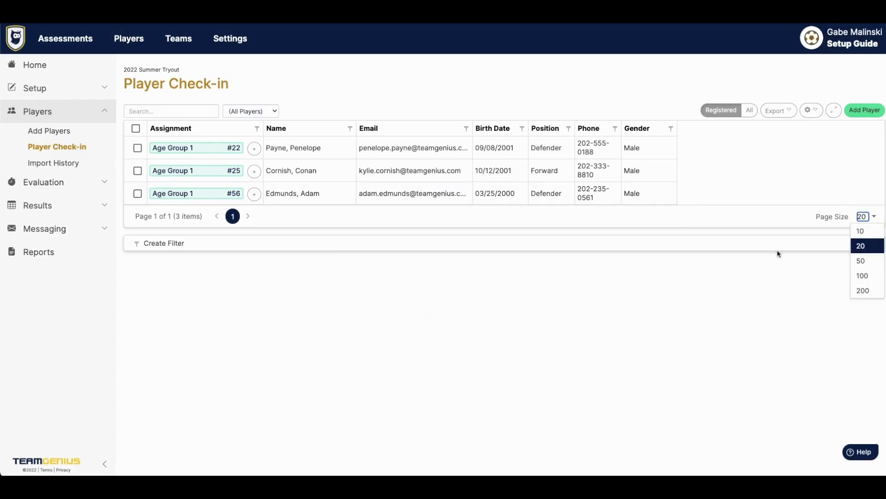
- Show 100 players per page, toggle the Gender column off and back on, and filter by player name
left_click(861, 275)
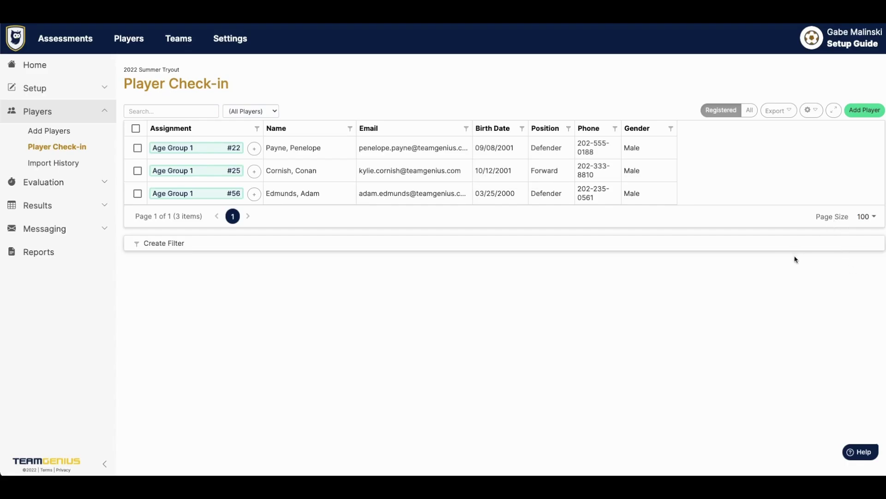
left_click(811, 110)
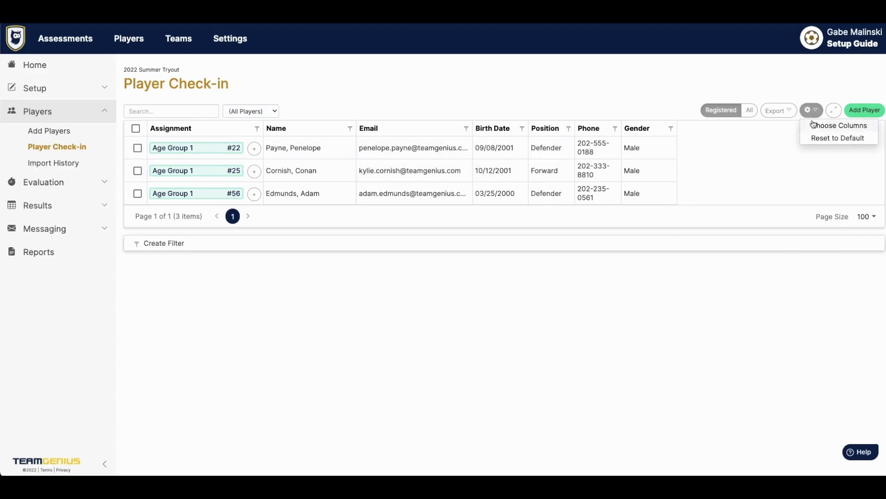
left_click(814, 125)
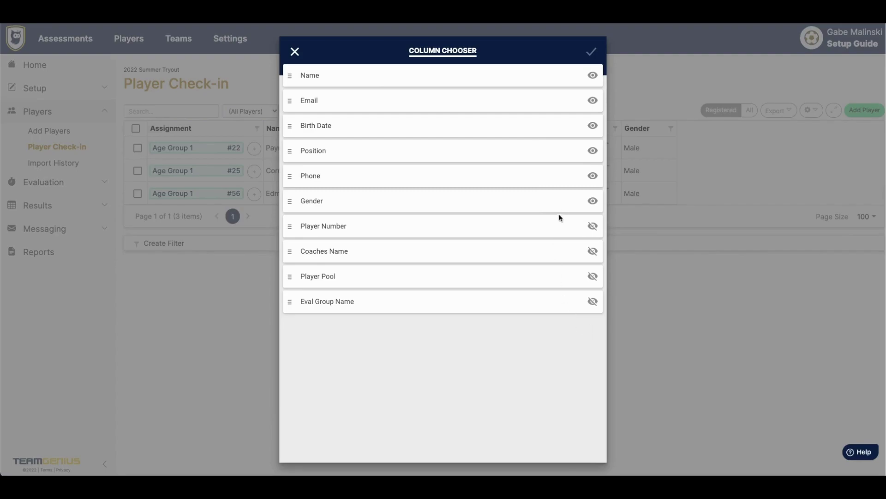
left_click(593, 200)
left_click(593, 202)
left_click(294, 52)
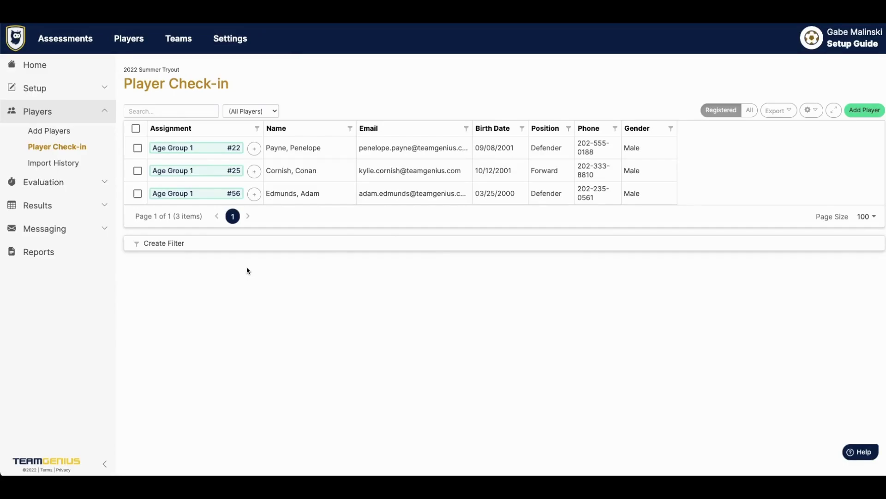
left_click(166, 111)
type("Adam")
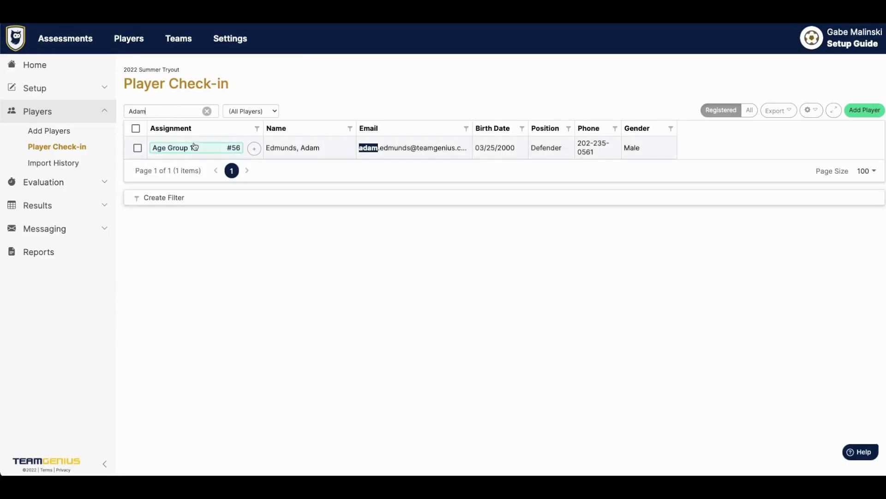
left_click(198, 148)
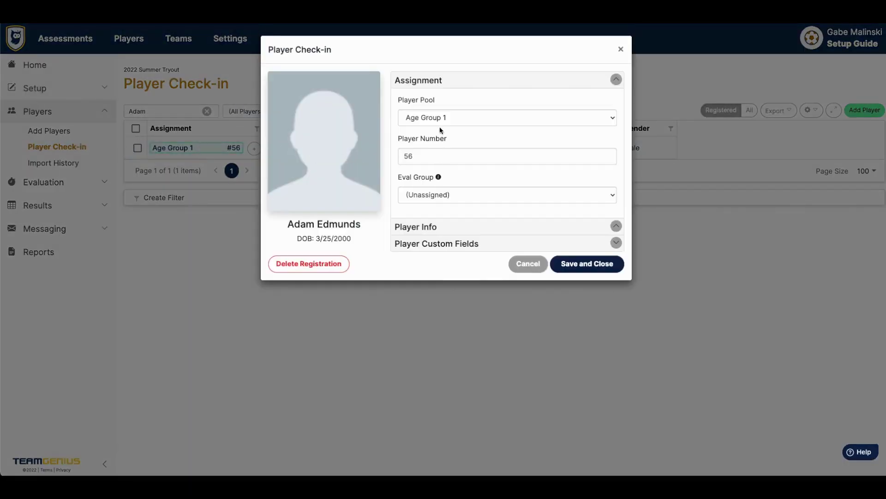
left_click(437, 119)
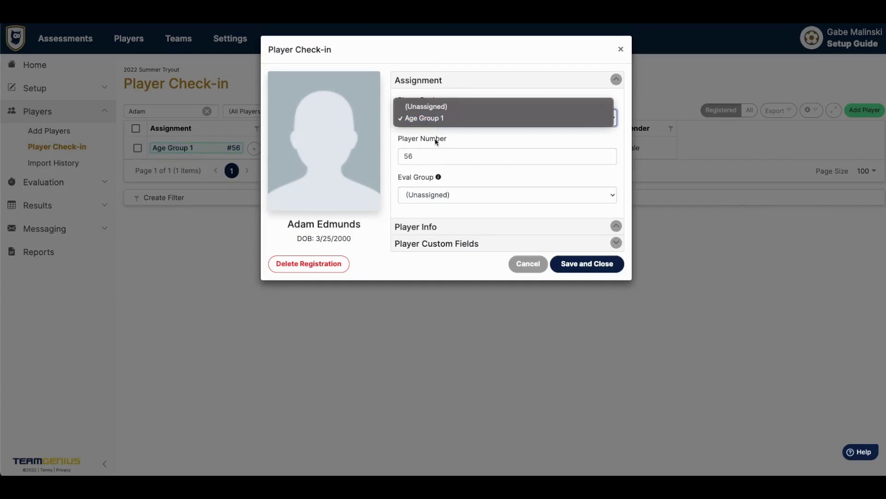
left_click(434, 152)
left_click(433, 154)
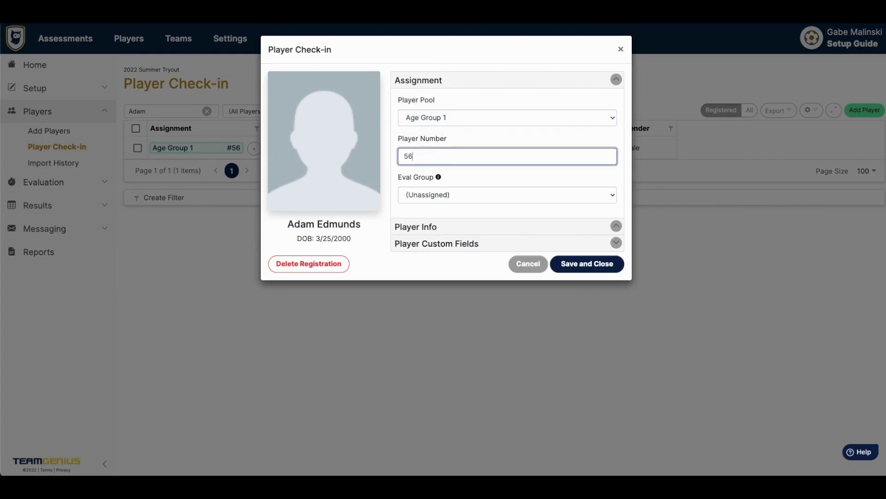
type("56")
left_click(465, 195)
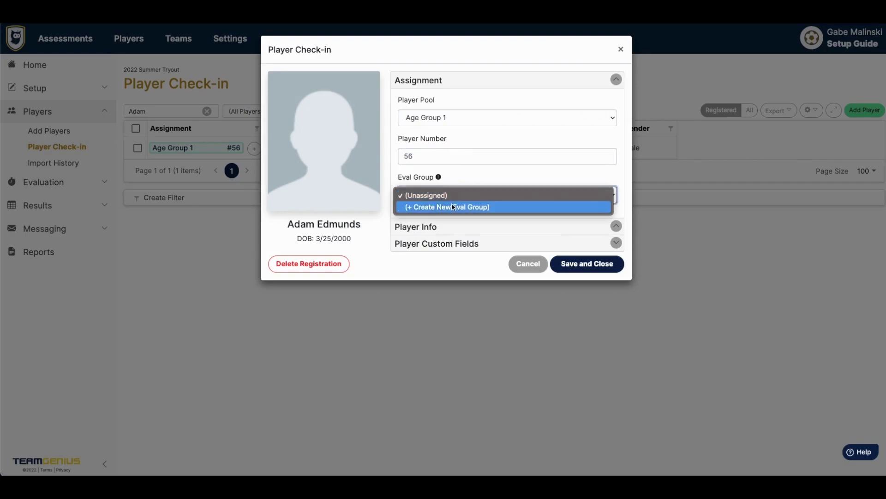
left_click(527, 176)
left_click(616, 225)
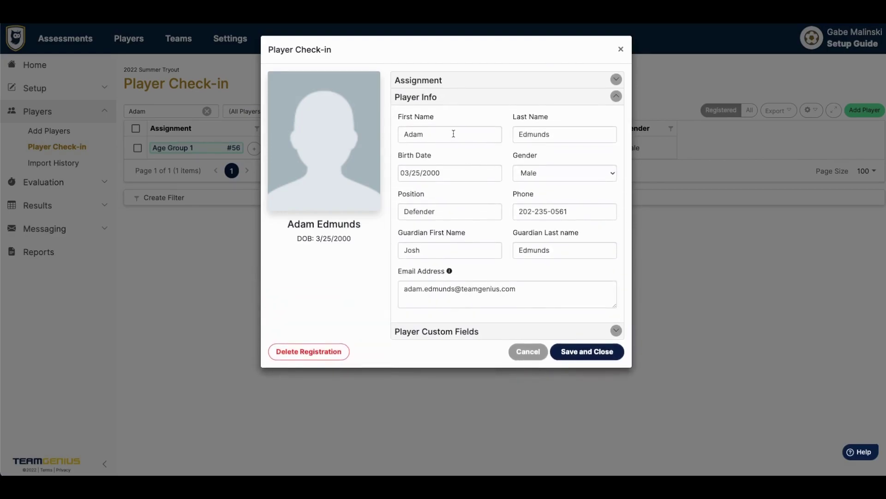
left_click(615, 331)
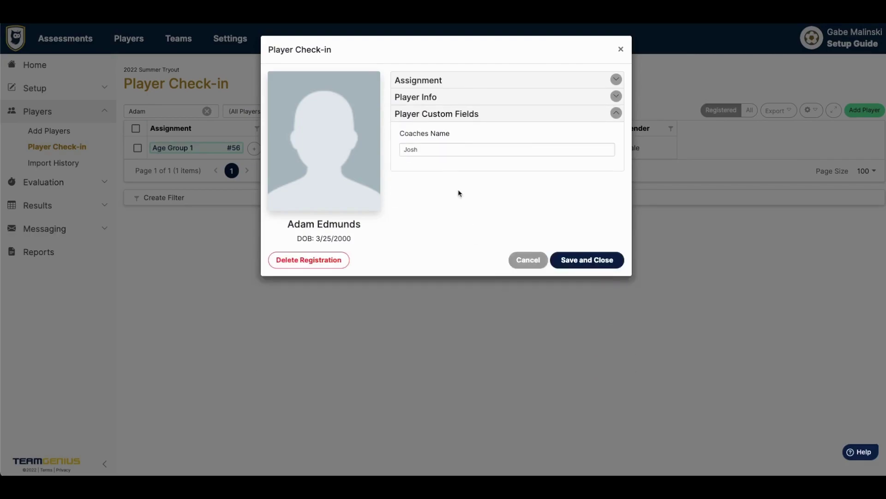
left_click(610, 84)
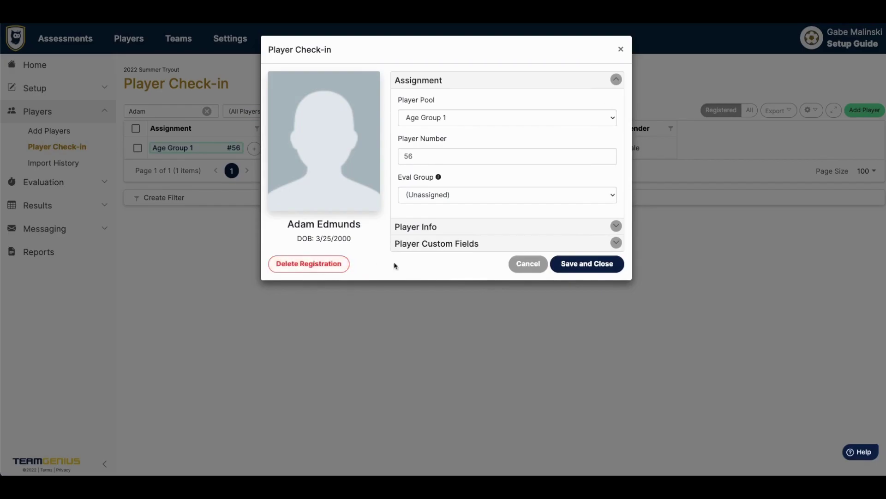
left_click(587, 263)
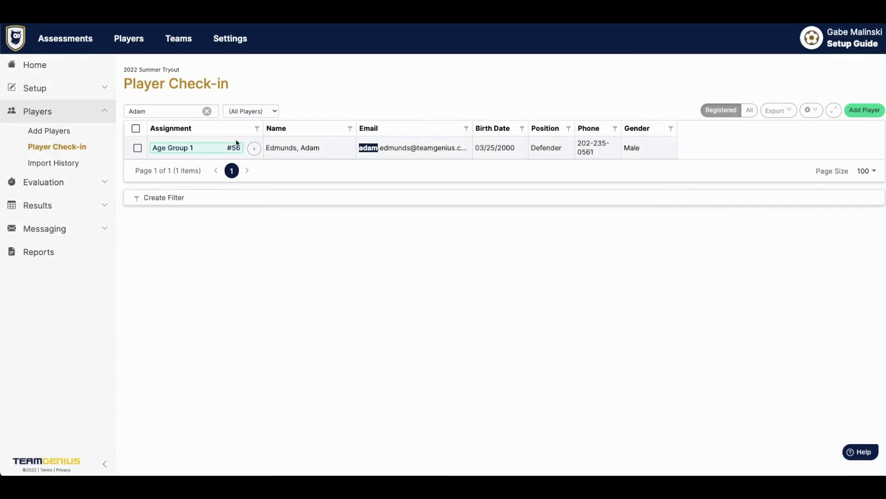
left_click(207, 111)
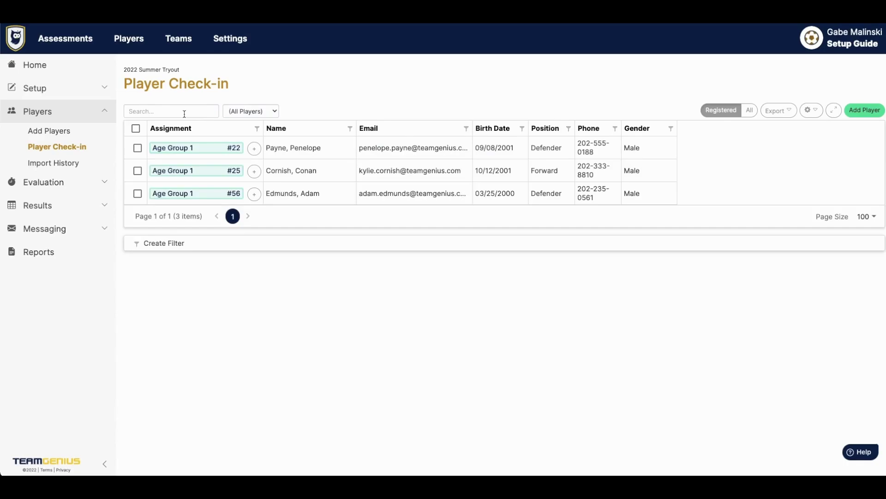
- Search for 'Gabe' and start a new player in Age Group 1 with number 3
type("Gabe")
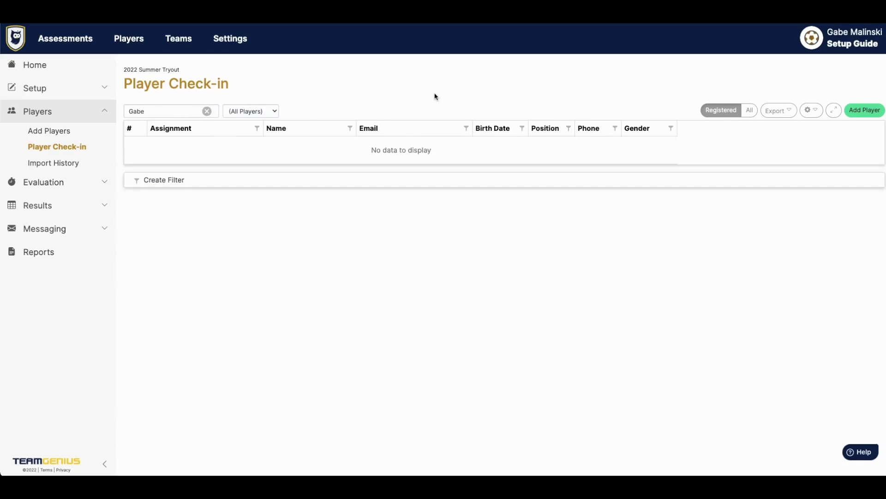
left_click(868, 112)
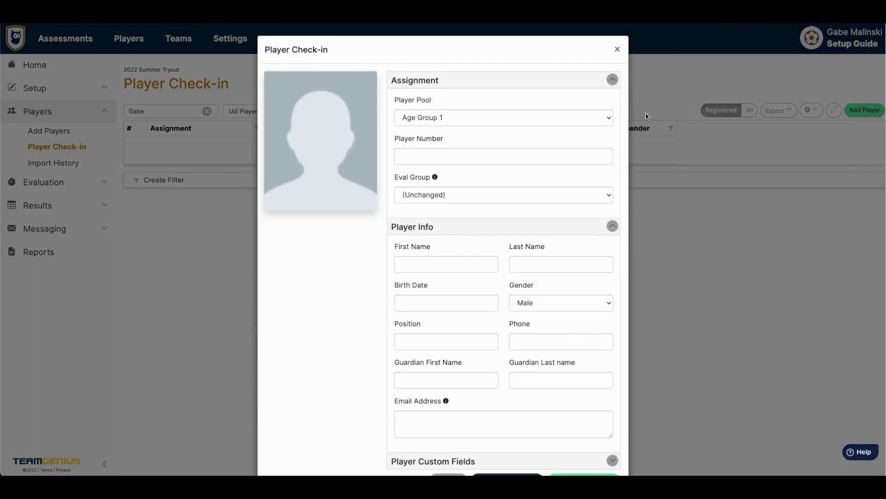
left_click(445, 119)
left_click(444, 119)
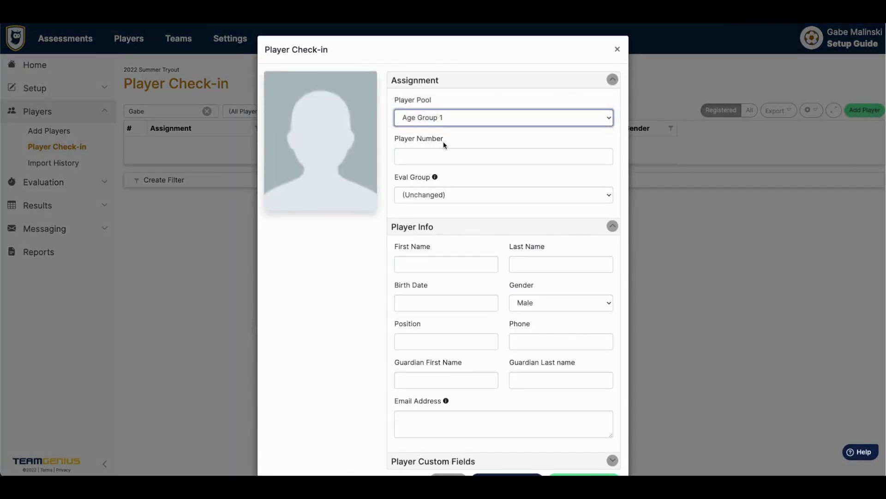
scroll(441, 136, "down", 1)
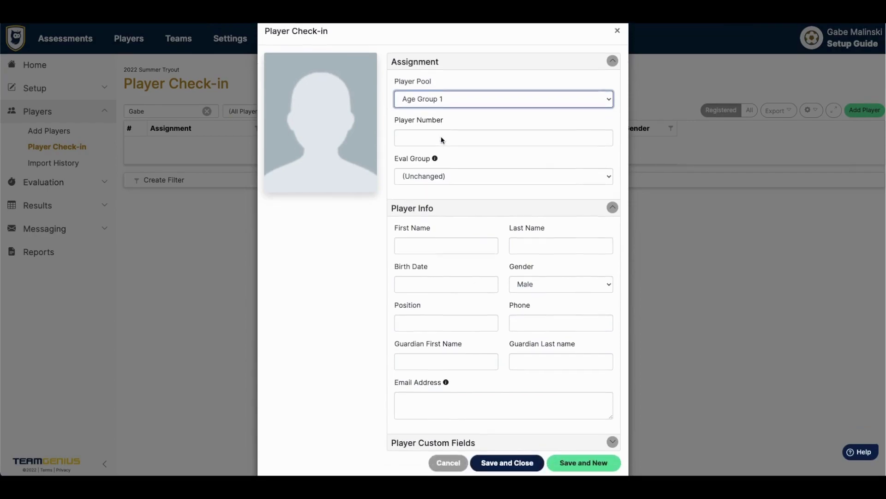
left_click(441, 137)
type("3")
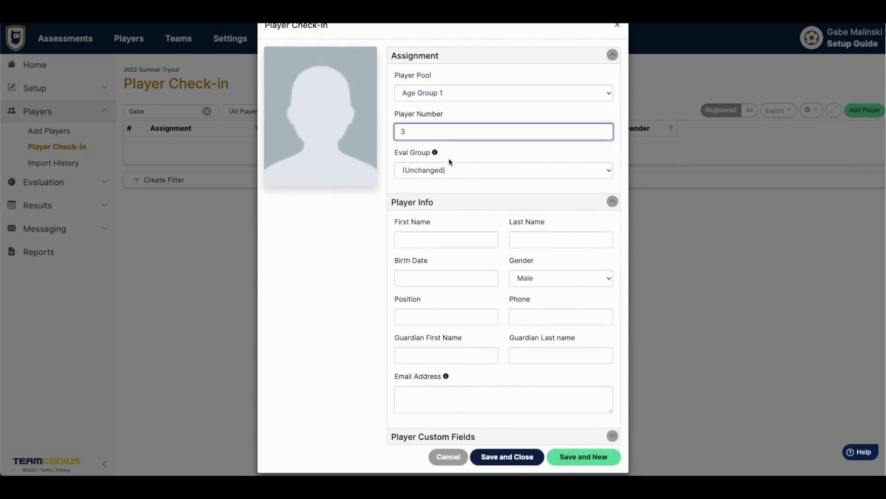
- Enter first name Gabe, view custom fields, then discard the form and clear the search
scroll(450, 186, "down", 1)
left_click(443, 229)
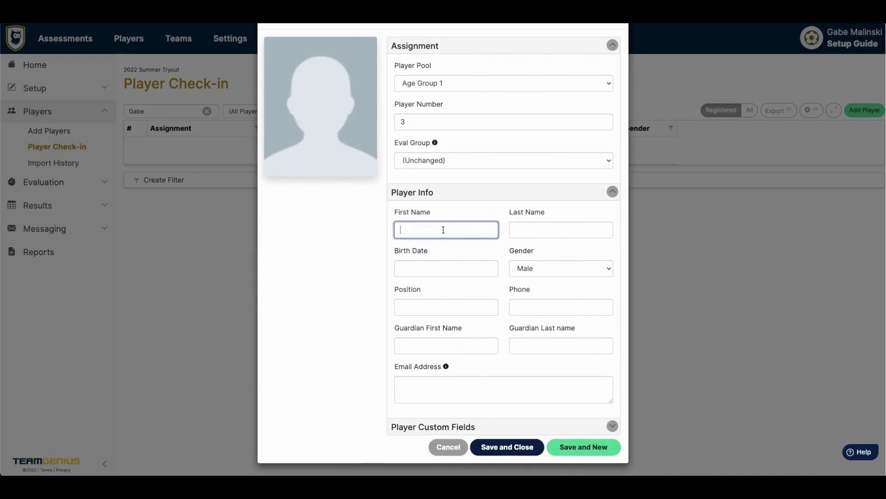
type("Gabe")
left_click(541, 230)
left_click(490, 426)
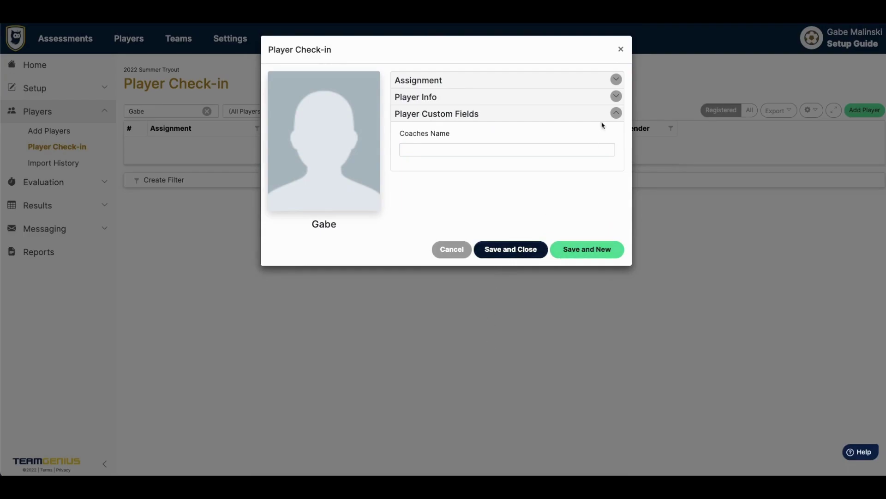
left_click(620, 49)
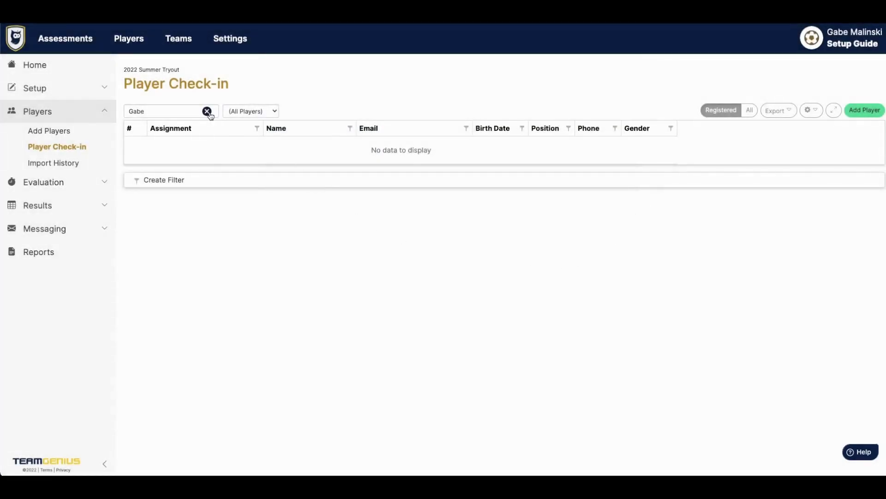
left_click(207, 111)
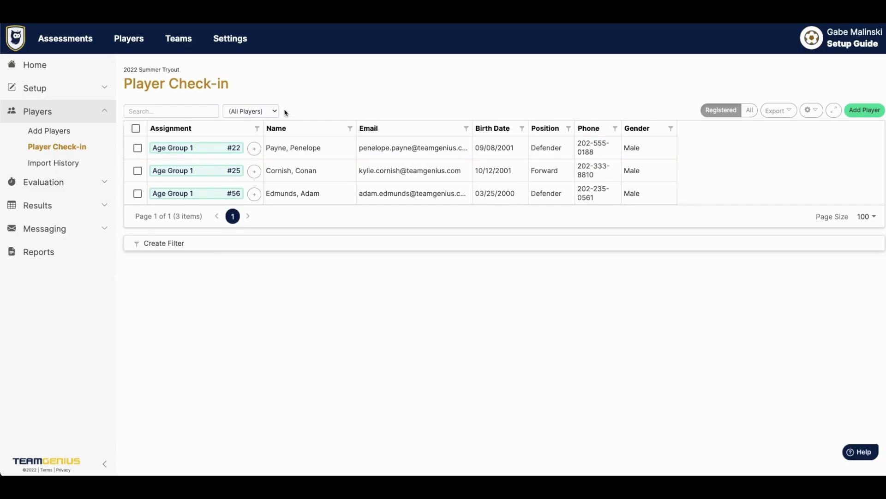
- Preview an extra Age Group 1 pool assignment for the first player, then cancel it
left_click(254, 148)
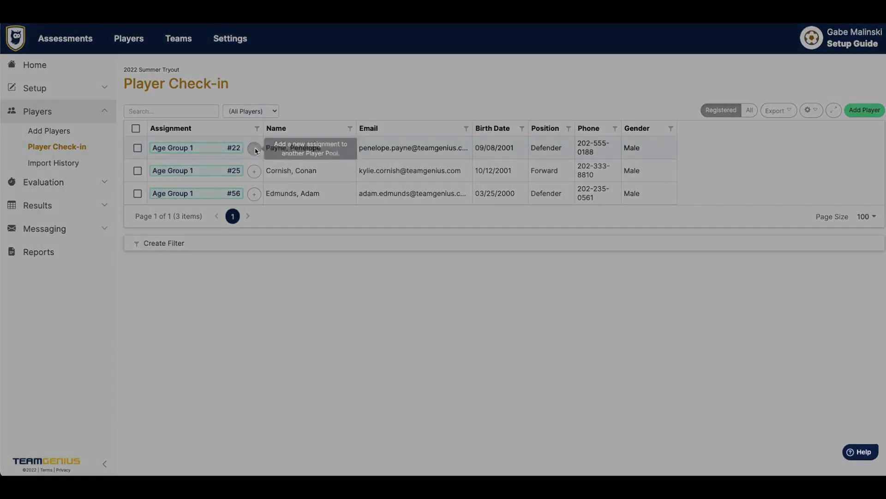
left_click(452, 117)
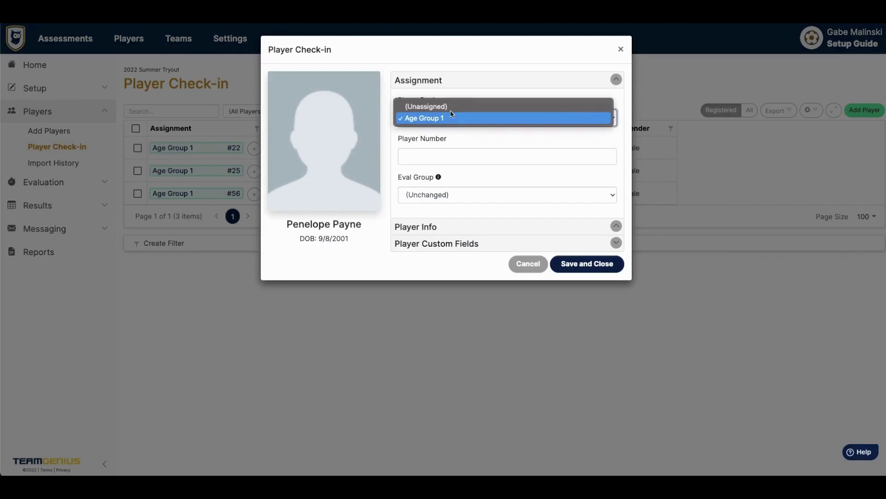
left_click(449, 116)
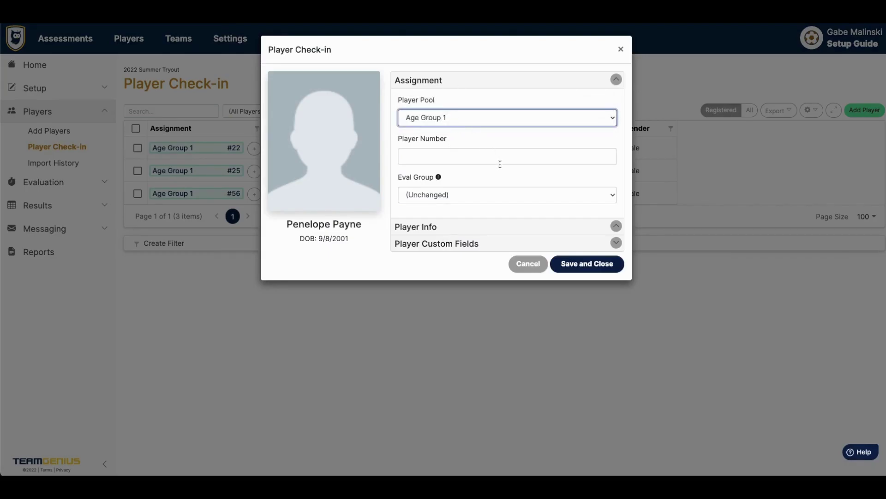
key("Escape")
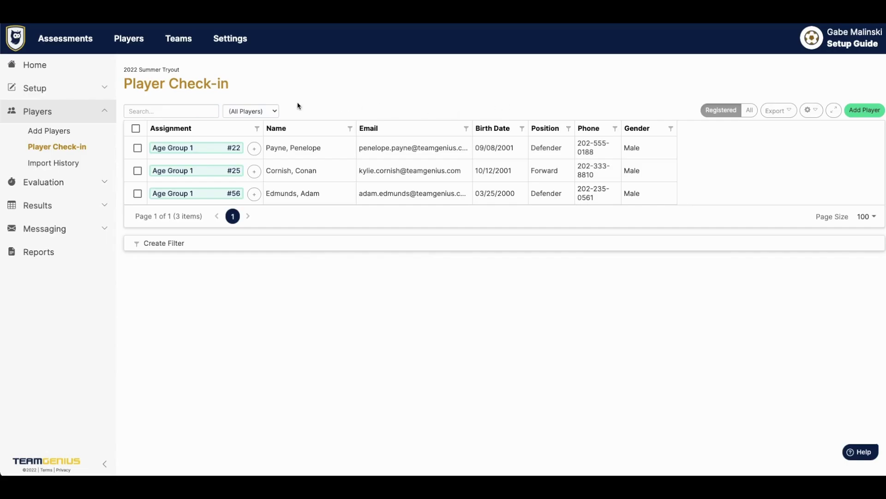
- Delete number 22 from her Age Group 1 check-in and save
left_click(226, 151)
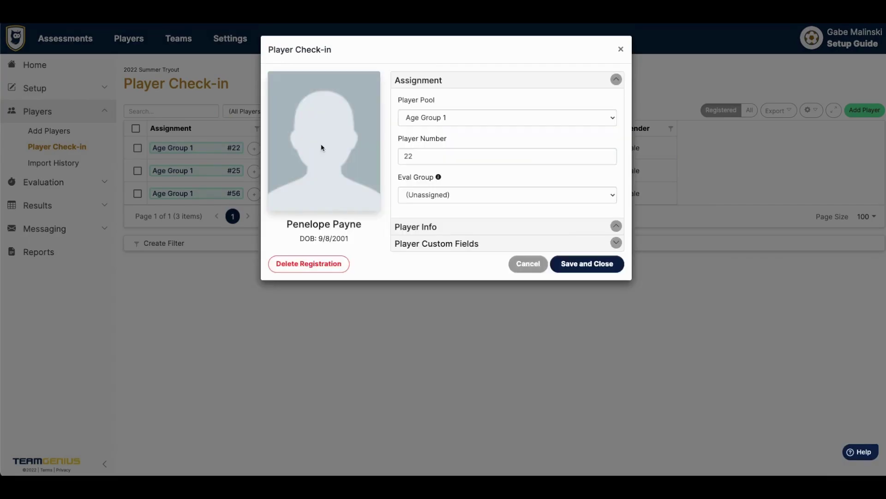
left_click(443, 155)
key("BackSpace")
key("BackSpace")
left_click(561, 261)
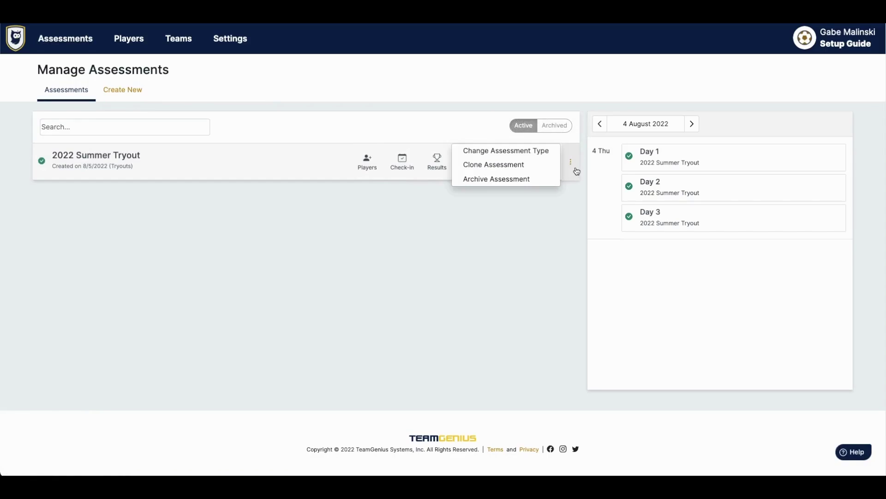
- Check the available assessment types for 2022 Summer Tryout, then close without changing it
left_click(485, 155)
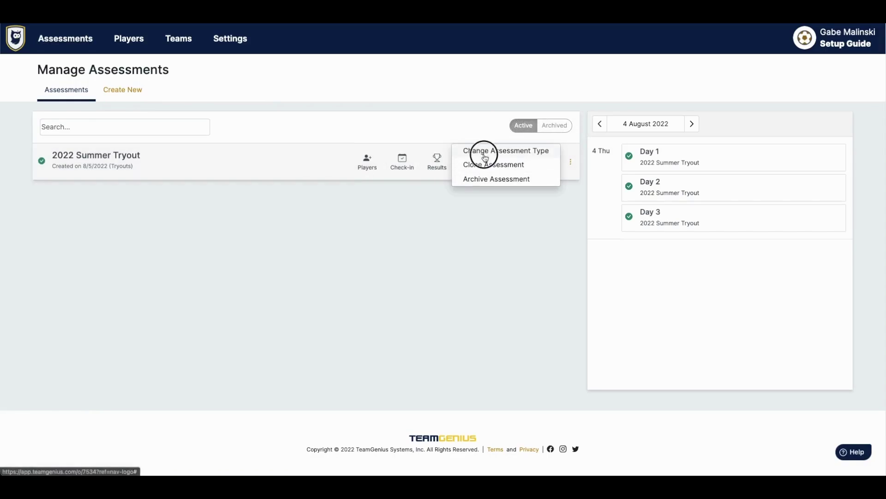
left_click(439, 273)
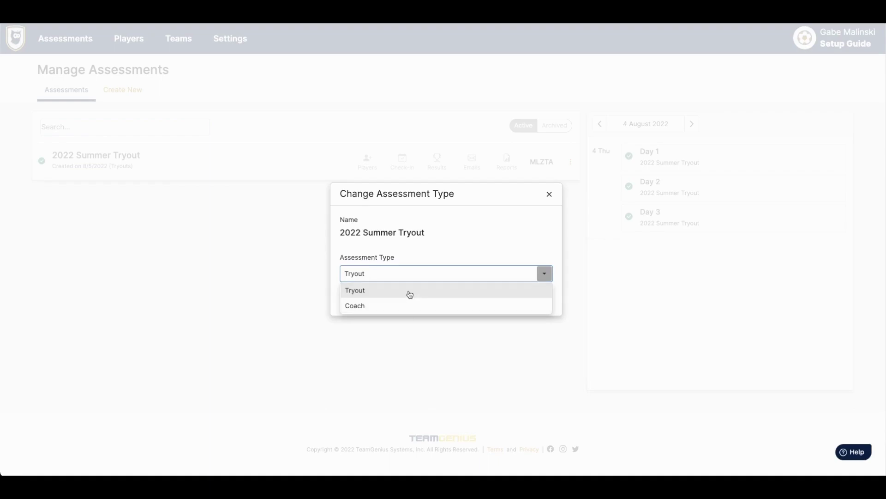
left_click(548, 194)
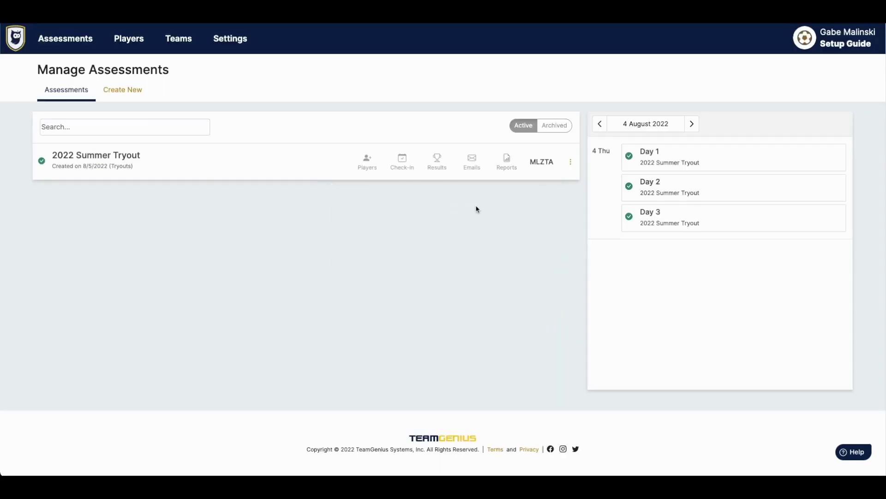